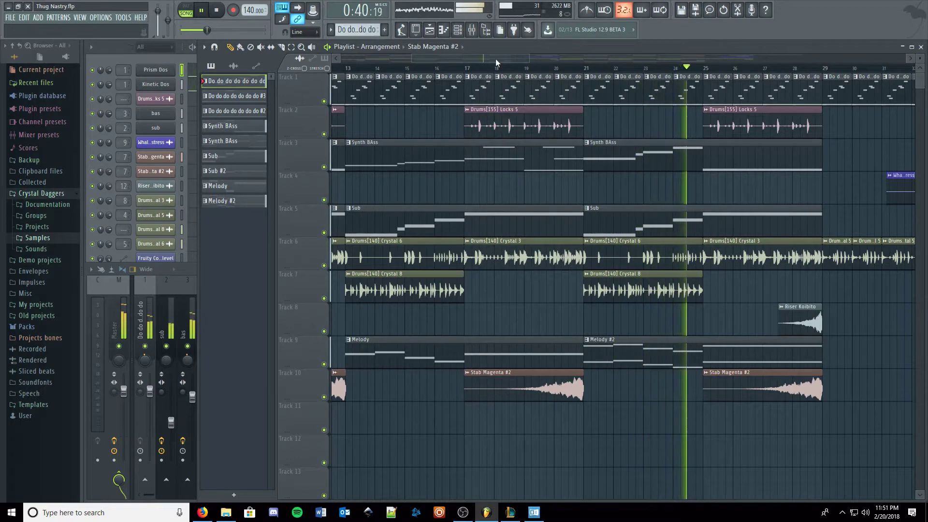
# Follow the playing Thug Nastry arrangement through its middle bars by dragging the overview scroller right
pyautogui.moveTo(494, 59); pyautogui.dragTo(549, 62)
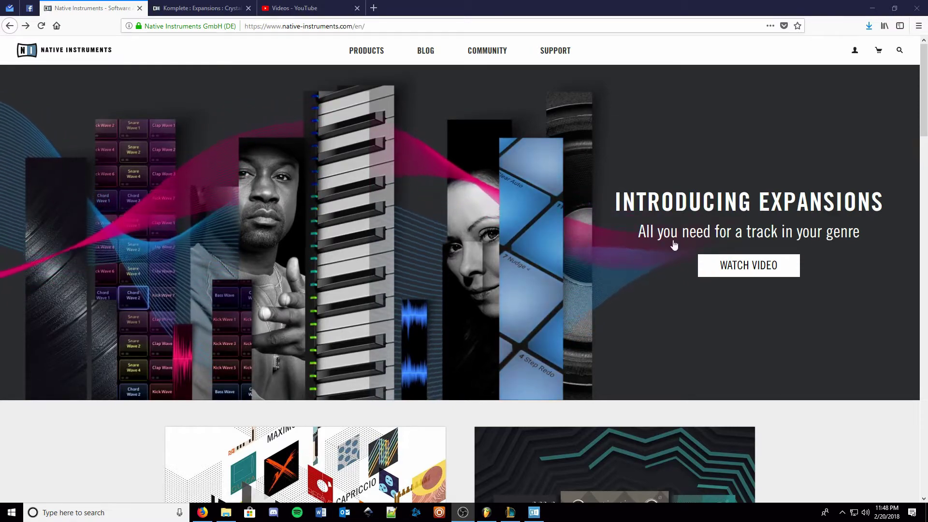
# Open the Introducing Expansions page, dismiss its video, and scroll through the genre packs and contents
pyautogui.click(582, 240)
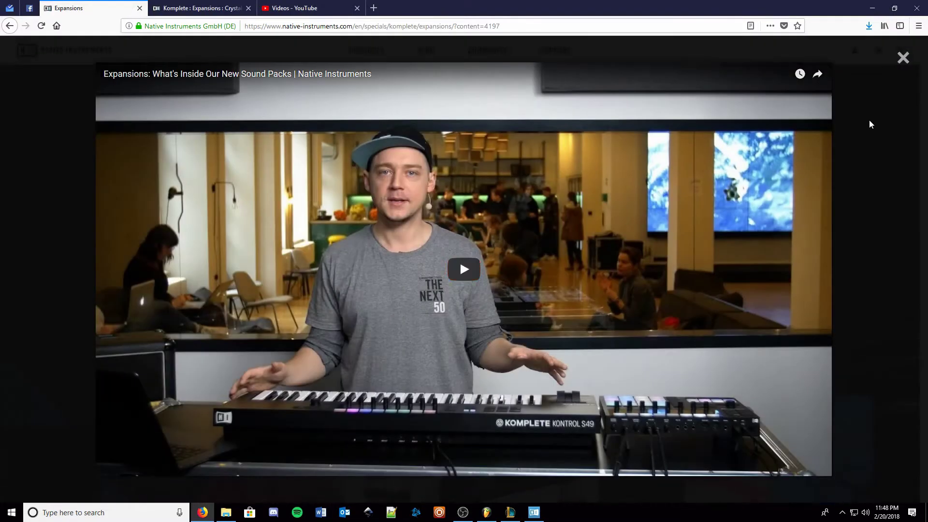
pyautogui.click(903, 58)
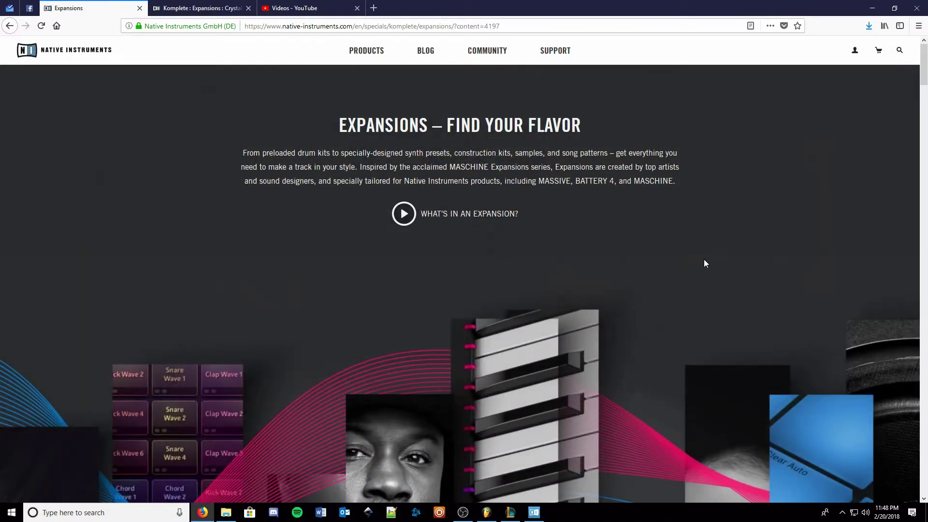
pyautogui.scroll(-10, 696, 250)
pyautogui.scroll(-15, 696, 250)
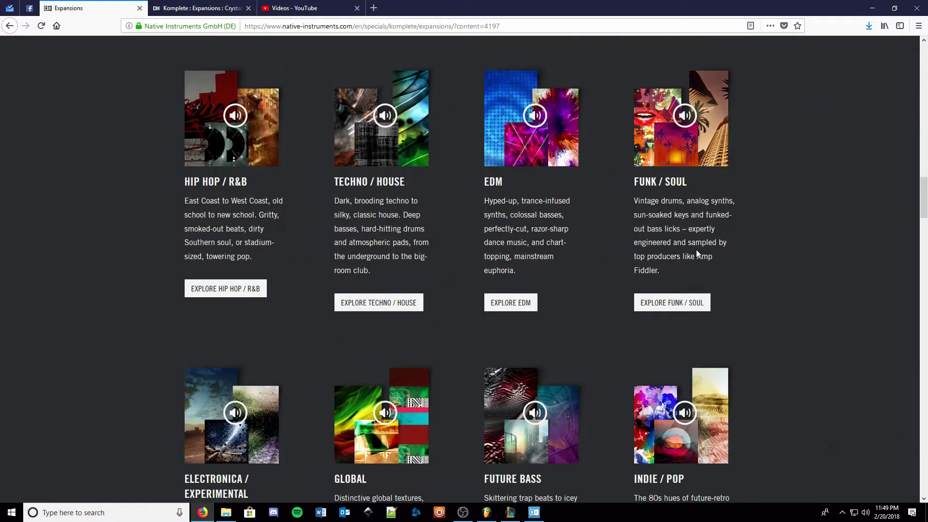
pyautogui.scroll(-10, 696, 249)
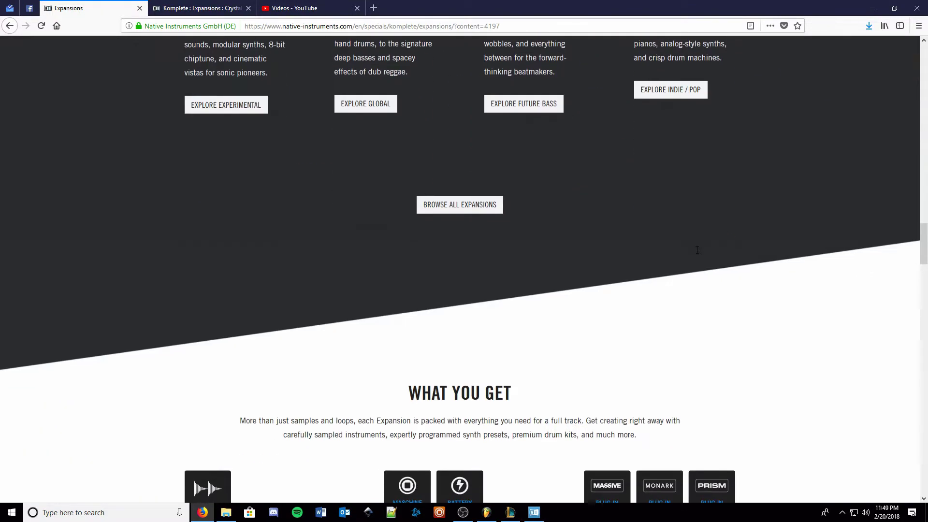
pyautogui.scroll(-7, 696, 250)
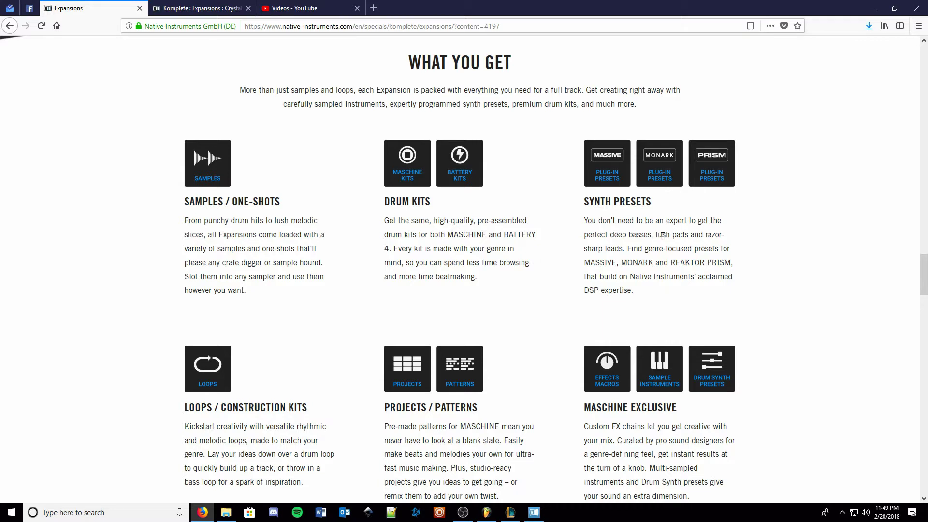
pyautogui.scroll(-2, 546, 296)
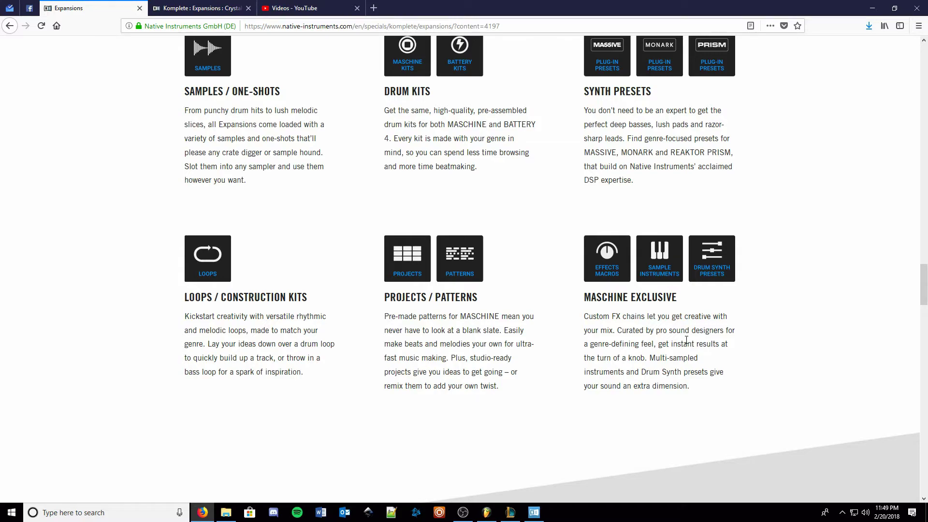
pyautogui.scroll(10, 684, 339)
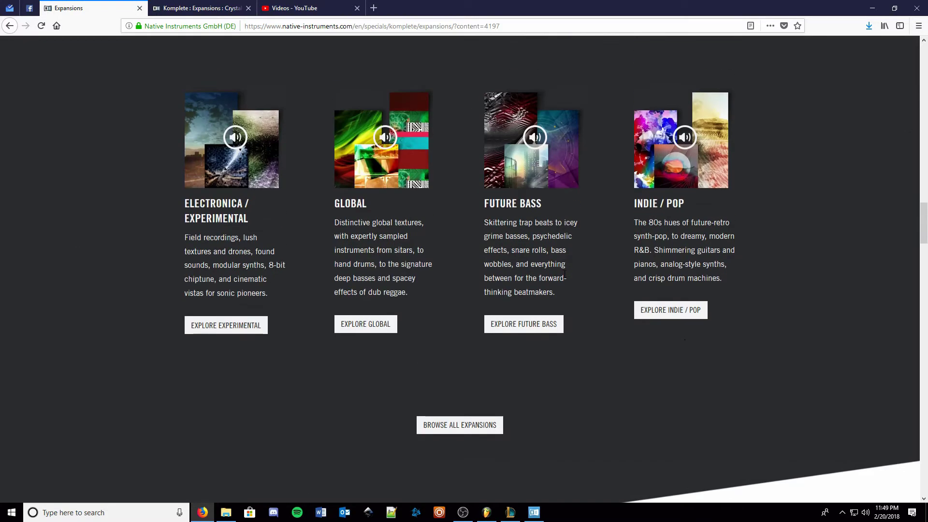
# Switch to the Crystal Daggers product page and scroll past its audio demo player
pyautogui.click(233, 6)
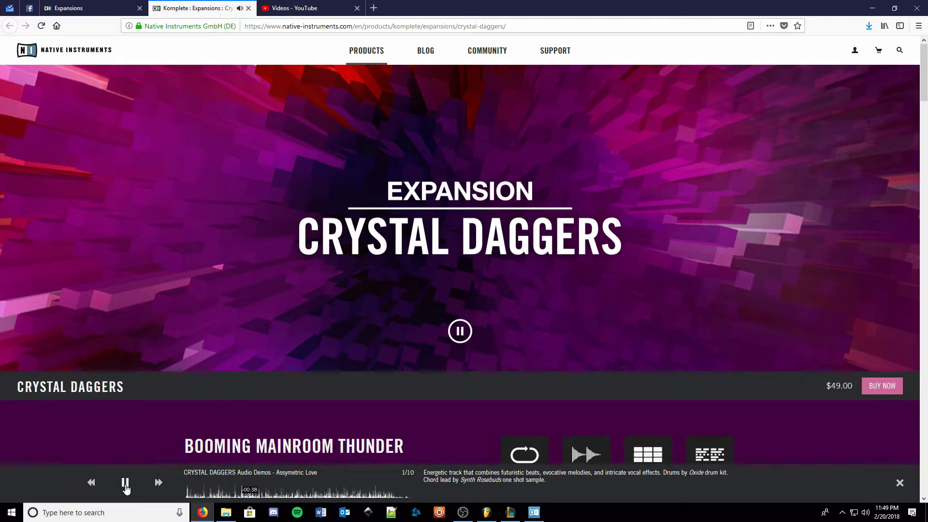
pyautogui.scroll(-2, 160, 415)
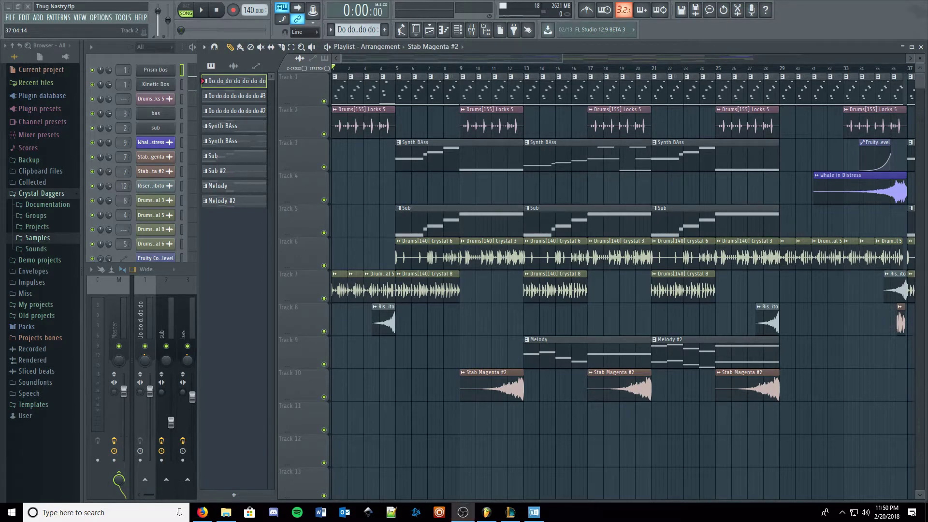
pyautogui.moveTo(419, 56); pyautogui.dragTo(114, 77)
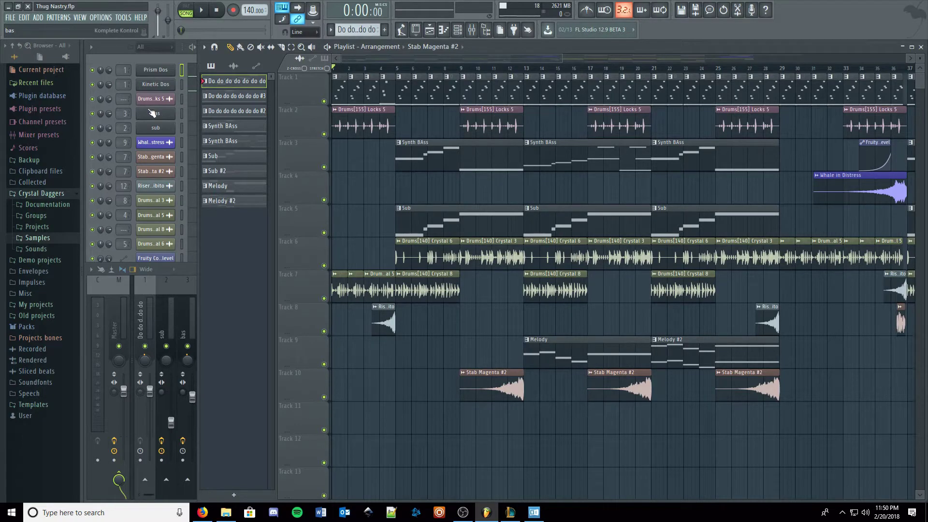
# Play the arrangement from the start, zoom the playlist in, and follow the playhead to bar 37
pyautogui.click(205, 11)
pyautogui.scroll(4, 436, 68)
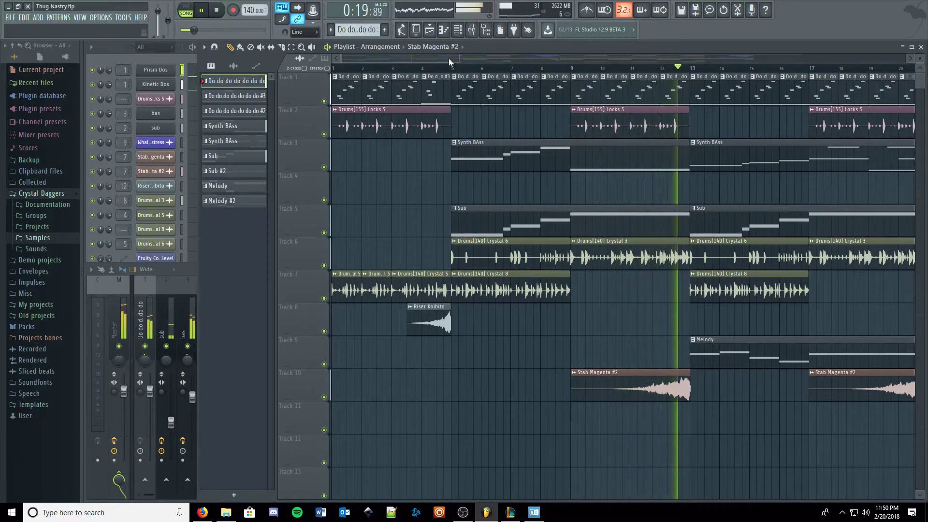
pyautogui.moveTo(448, 58); pyautogui.dragTo(521, 68)
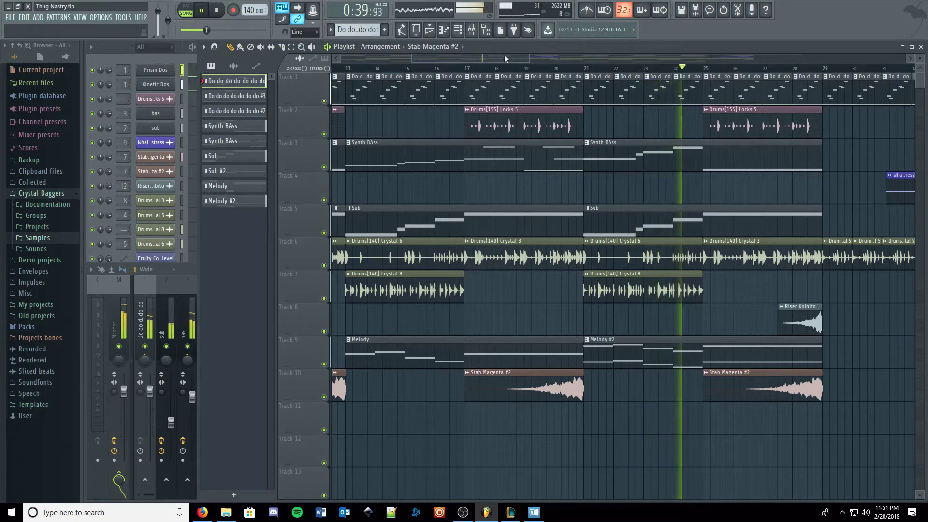
pyautogui.moveTo(494, 59); pyautogui.dragTo(584, 64)
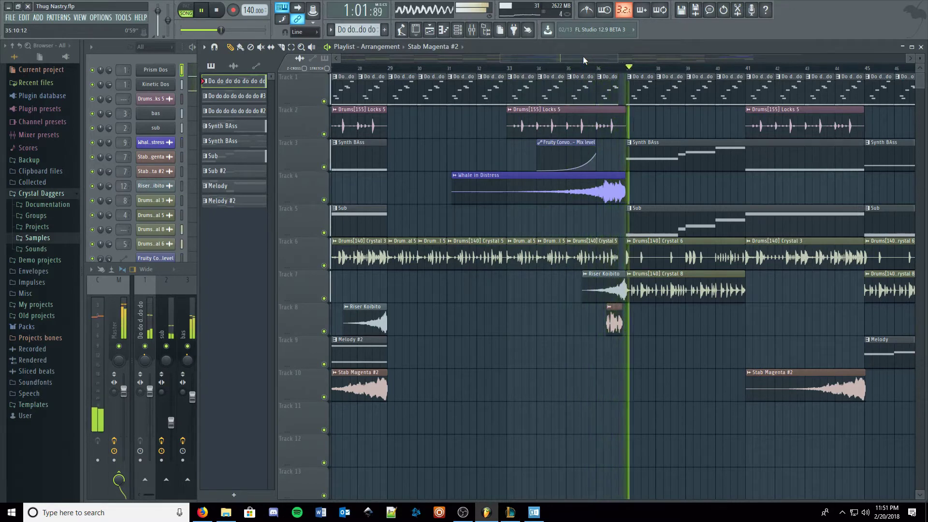
# Scroll the playlist right to follow playback past bar 69 to about bar 75
pyautogui.moveTo(540, 57); pyautogui.dragTo(602, 62)
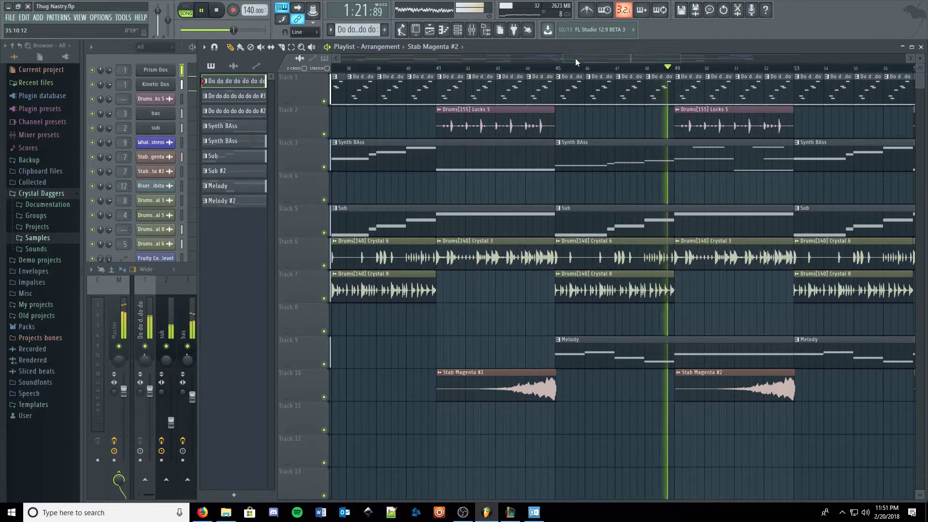
pyautogui.moveTo(575, 58); pyautogui.dragTo(655, 69)
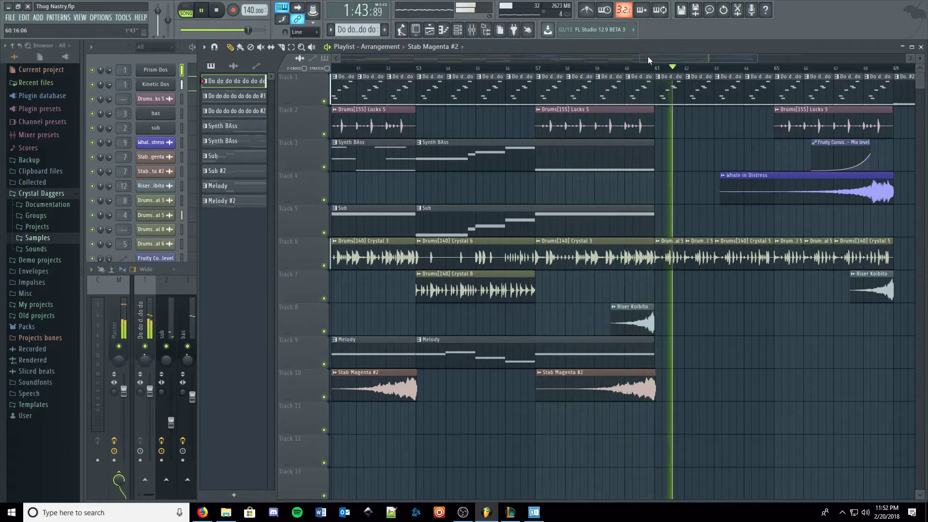
pyautogui.moveTo(648, 56); pyautogui.dragTo(703, 55)
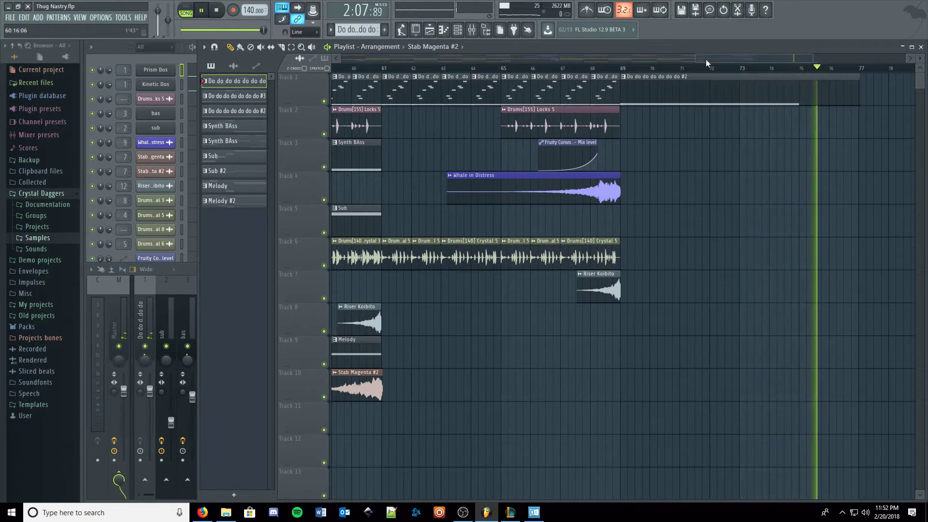
# Stop playback, scroll back to bar 1, and reset the song position to 0:00
pyautogui.click(222, 8)
pyautogui.moveTo(789, 56); pyautogui.dragTo(328, 42)
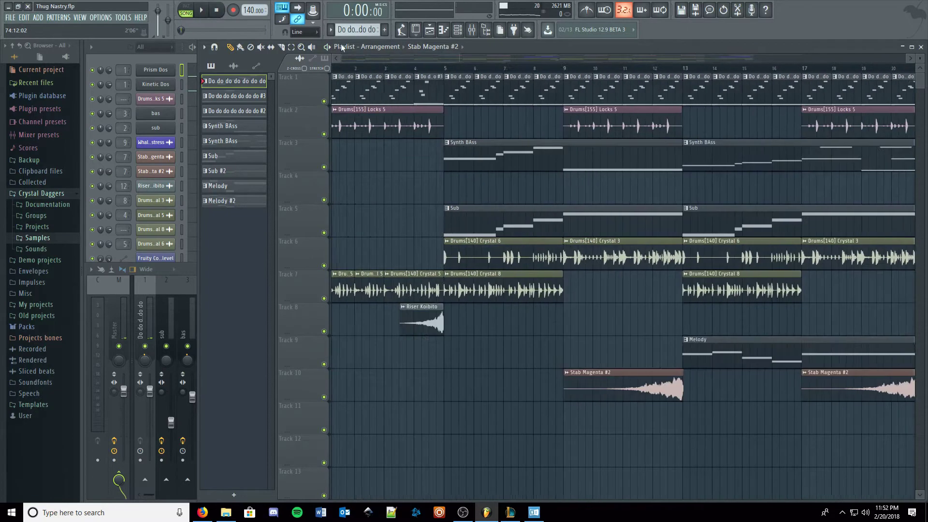
pyautogui.hscroll(5, 478, 75)
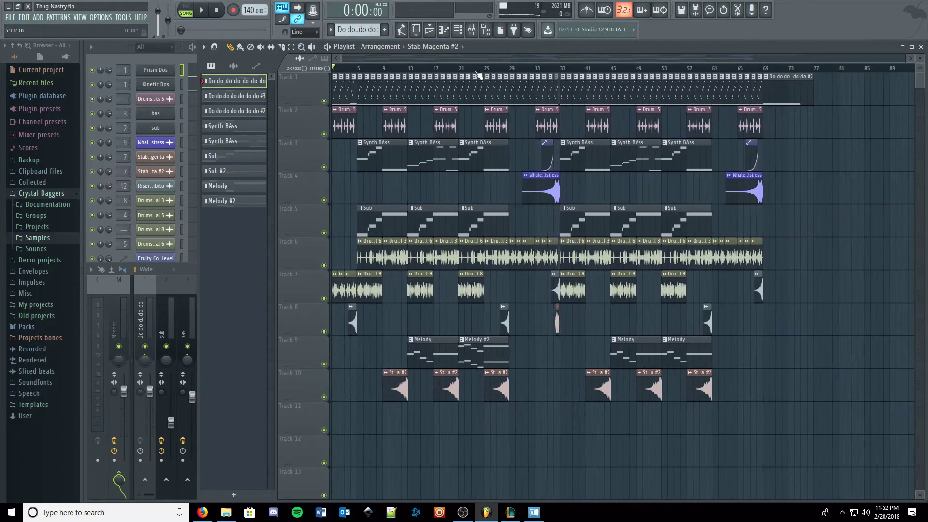
pyautogui.scroll(1, 478, 75)
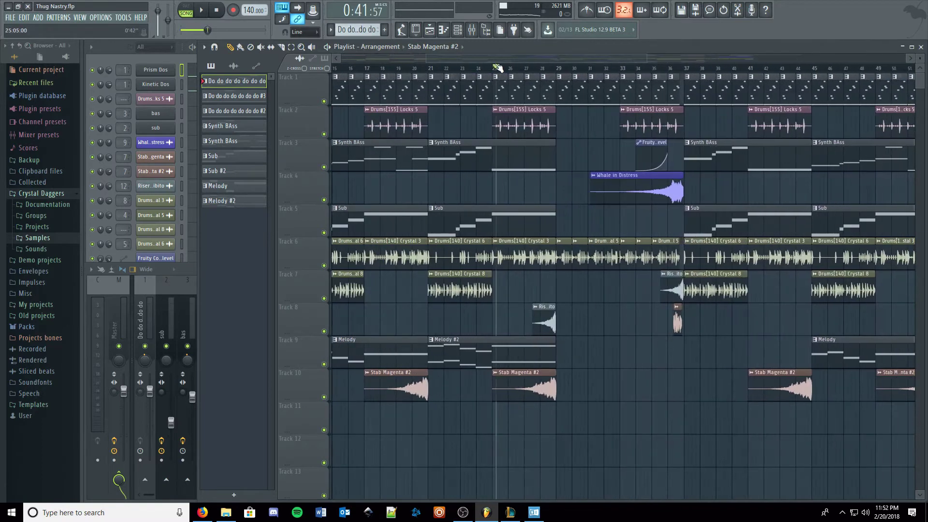
pyautogui.moveTo(497, 67); pyautogui.dragTo(245, 72)
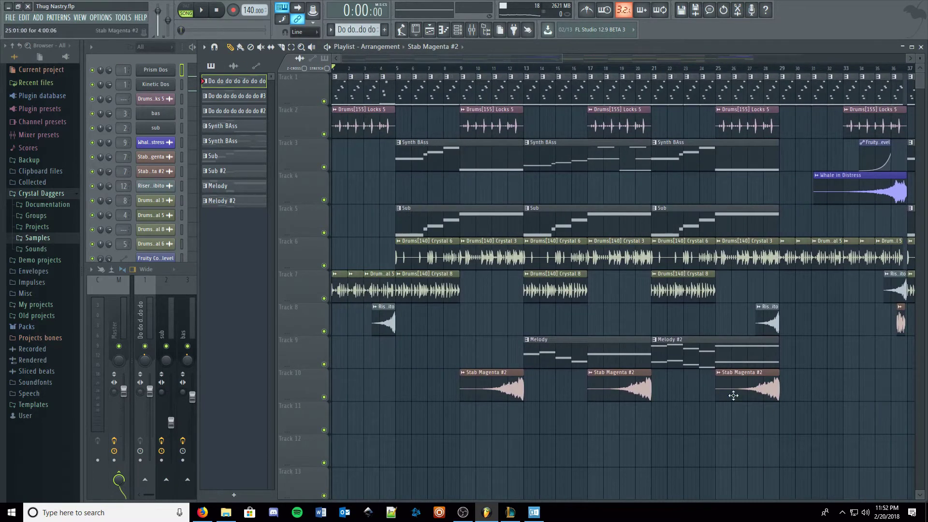
pyautogui.moveTo(538, 518)
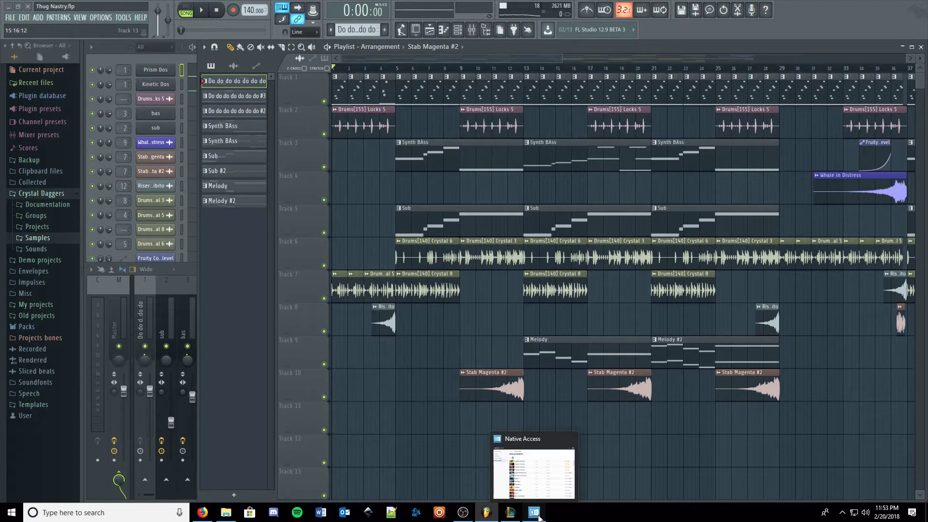
# In Native Access, show Crystal Daggers 2.0.0's installation path, C:/Users/Public/Documents/Crystal Daggers
pyautogui.click(534, 513)
pyautogui.moveTo(847, 92); pyautogui.dragTo(586, 93)
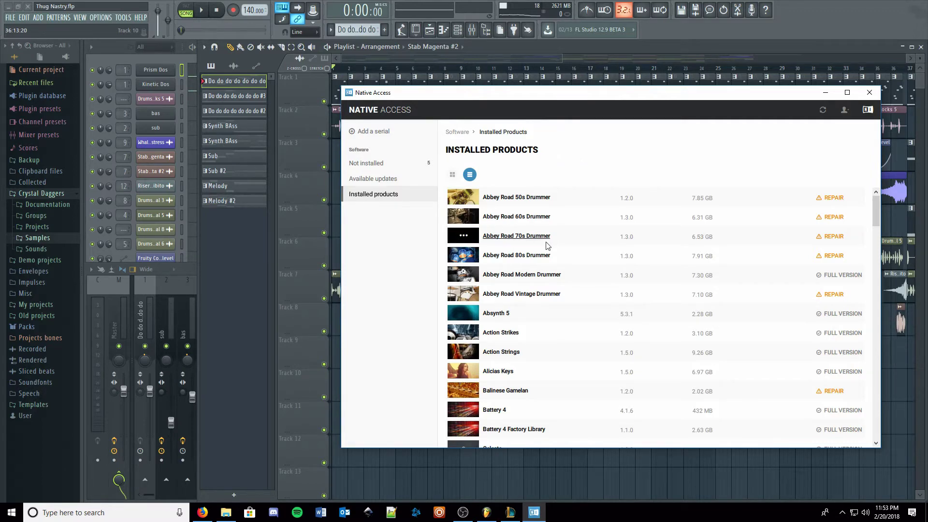
pyautogui.scroll(-3, 548, 246)
pyautogui.scroll(3, 545, 251)
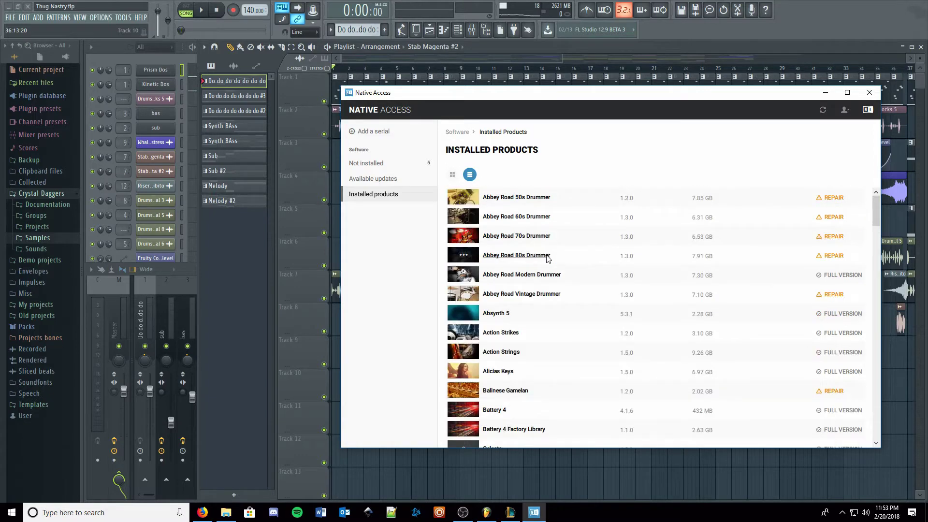
pyautogui.scroll(-5, 548, 259)
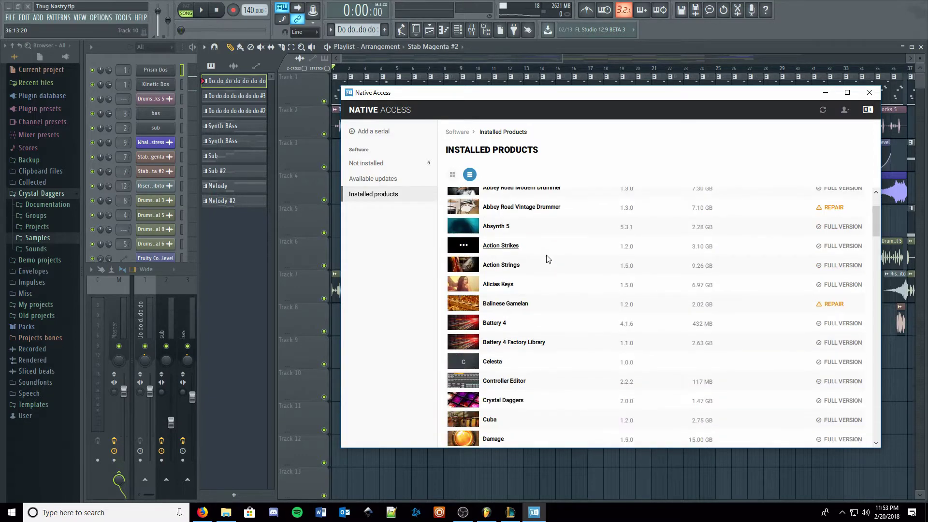
pyautogui.scroll(5, 548, 259)
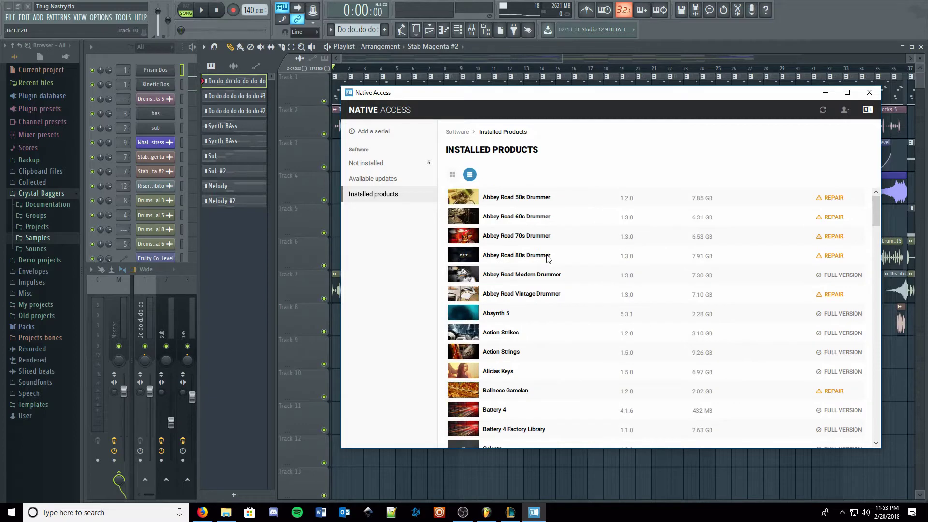
pyautogui.scroll(-7, 547, 258)
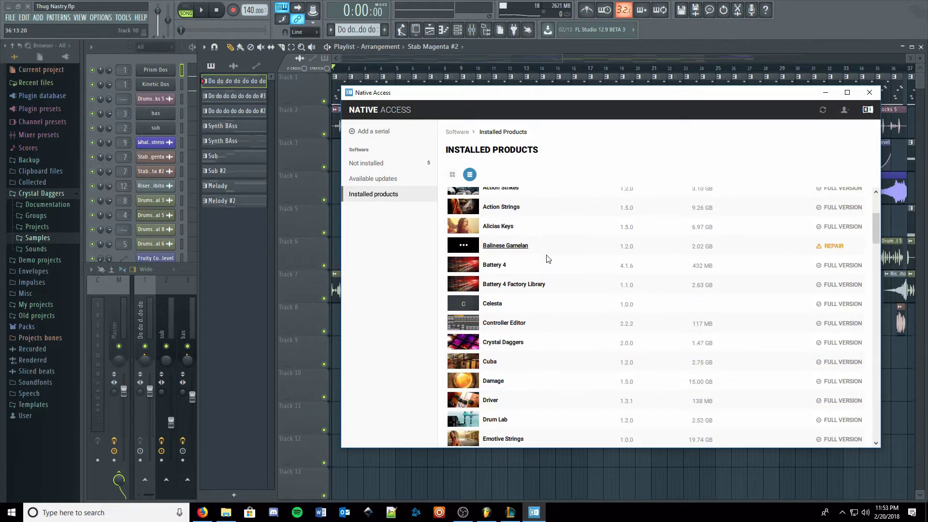
pyautogui.click(506, 344)
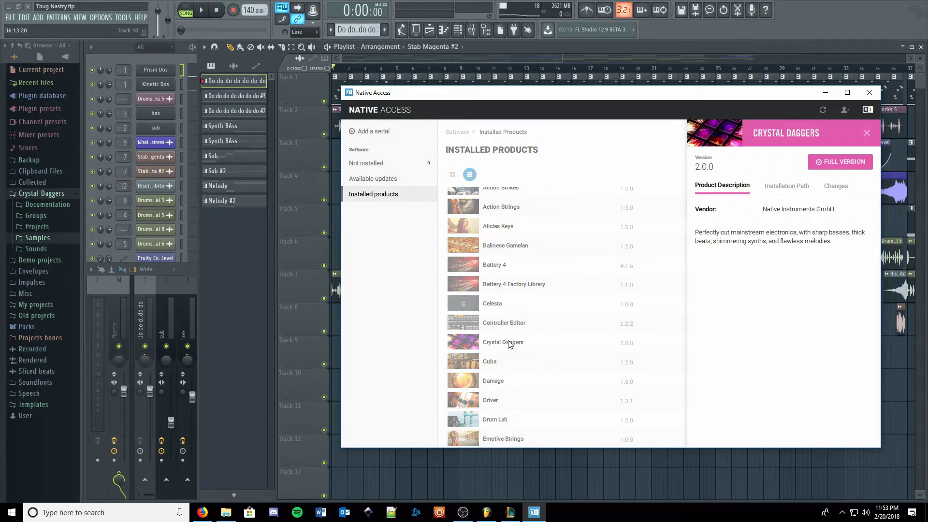
pyautogui.click(787, 187)
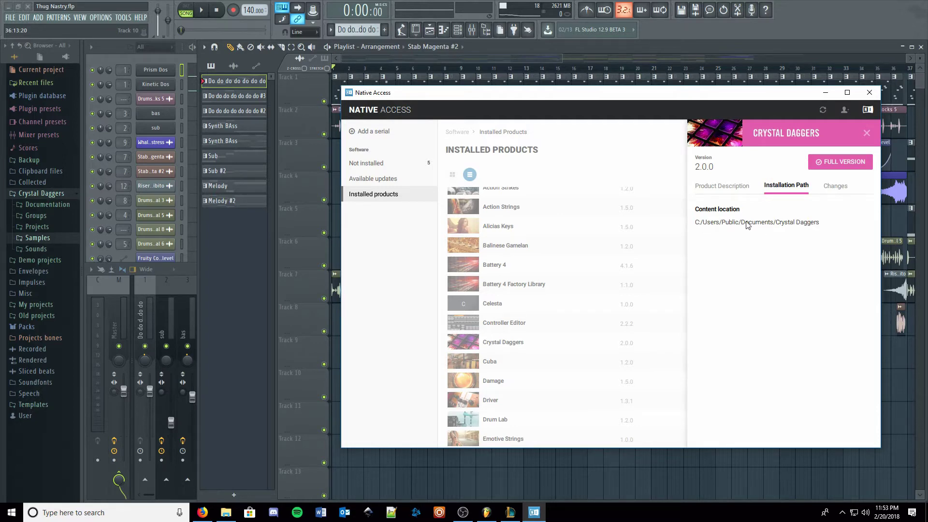
# Navigate File Explorer to C: > Users > Public > Public Documents > Crystal Daggers
pyautogui.click(227, 514)
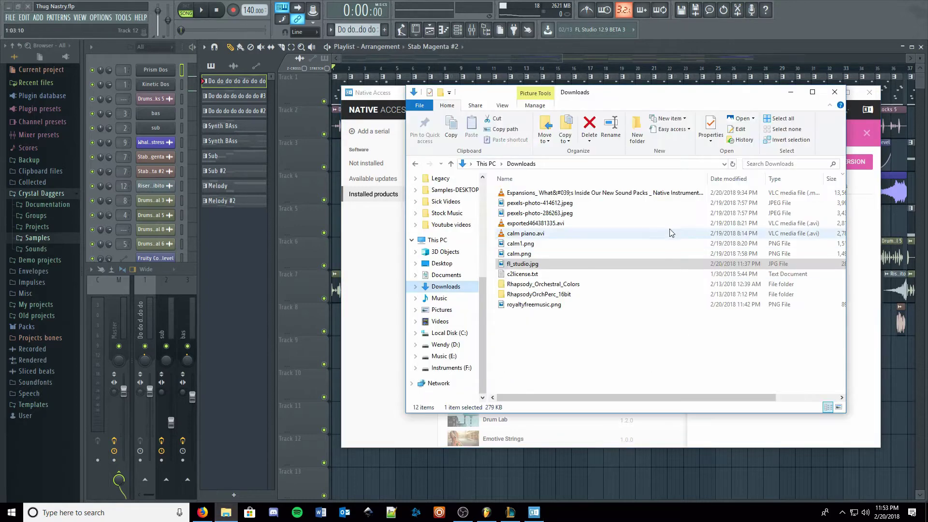
pyautogui.click(445, 274)
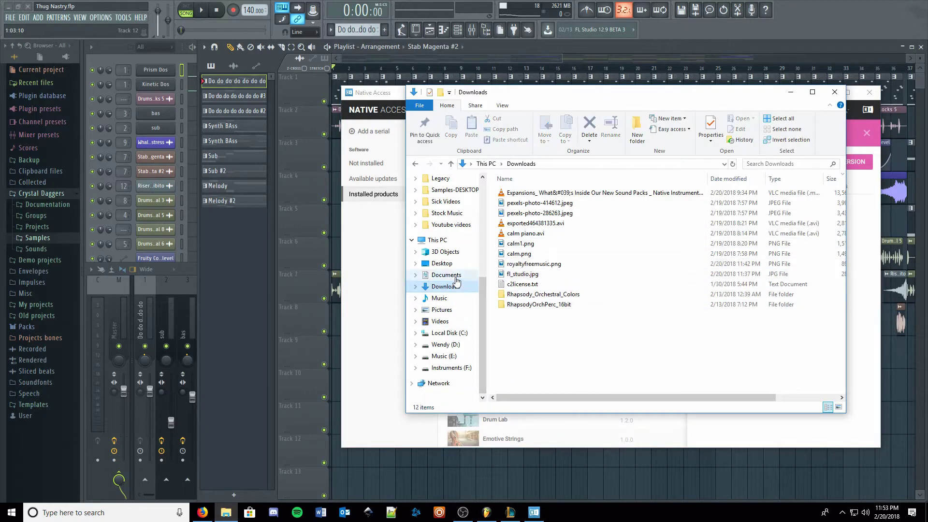
pyautogui.click(448, 333)
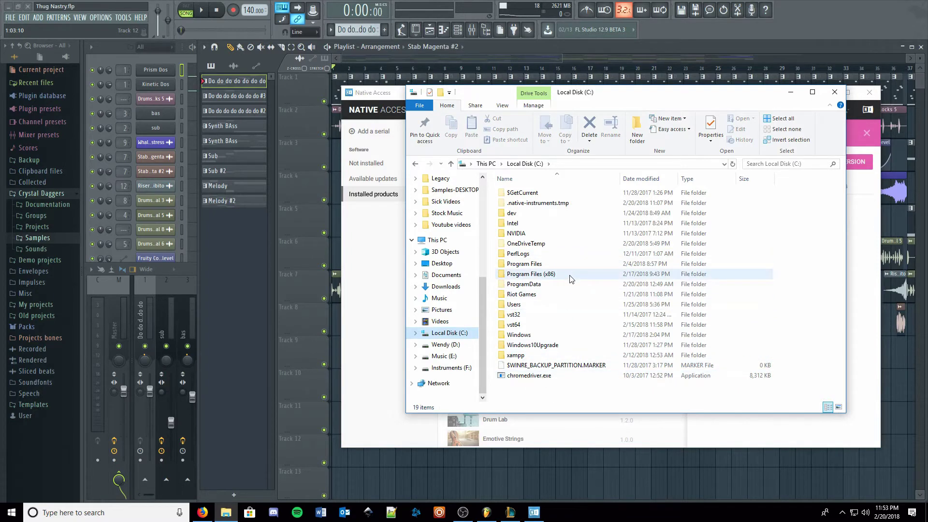
pyautogui.doubleClick(544, 304)
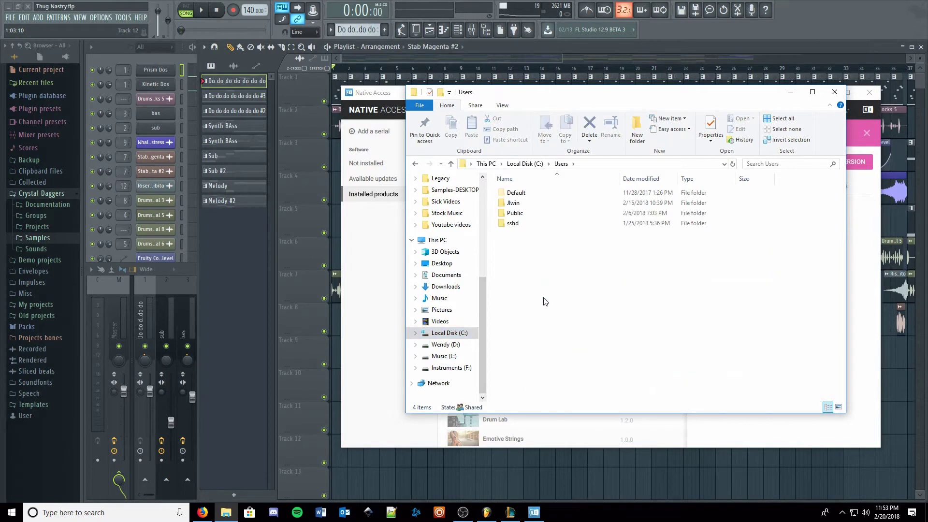
pyautogui.doubleClick(529, 216)
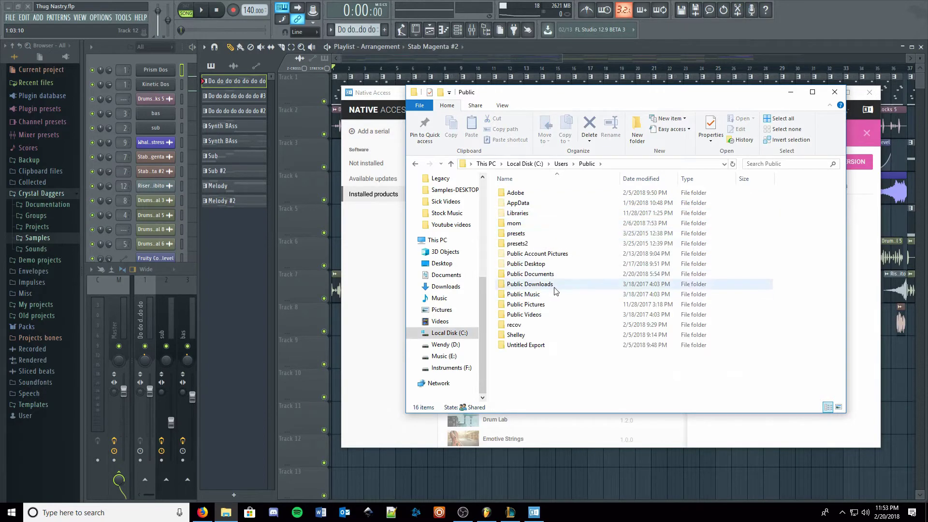
pyautogui.doubleClick(557, 274)
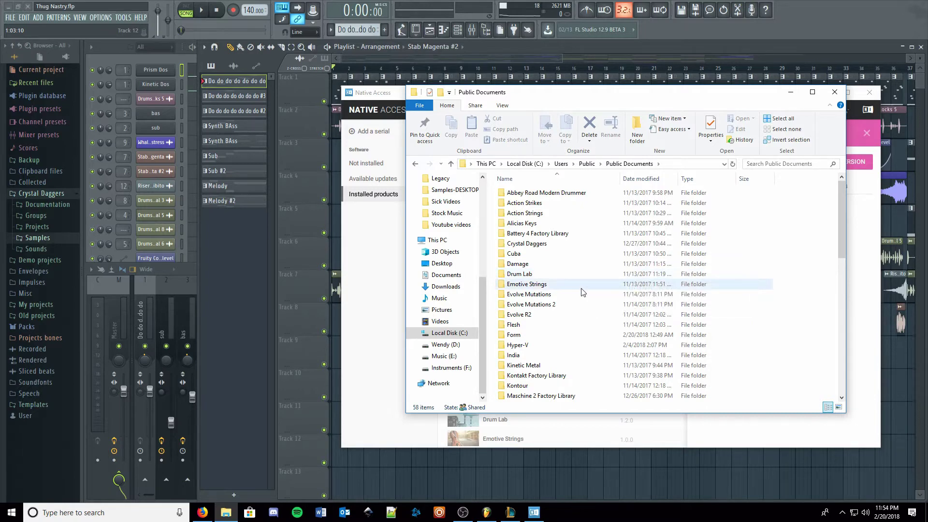
pyautogui.doubleClick(554, 244)
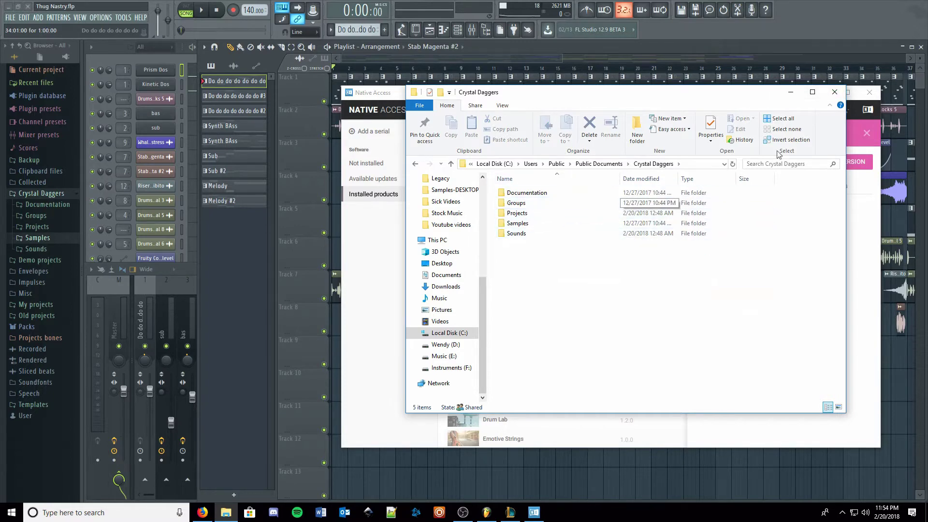
# Look inside the Groups > Kits and Projects folders, returning to Crystal Daggers
pyautogui.doubleClick(552, 207)
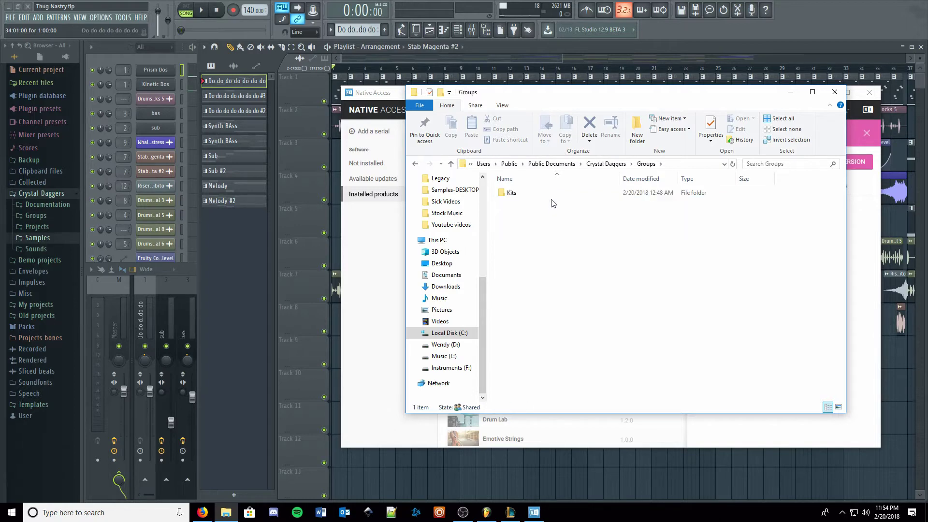
pyautogui.doubleClick(552, 194)
pyautogui.scroll(-7, 596, 275)
pyautogui.scroll(7, 596, 275)
pyautogui.hotkey('alt', 'Left')
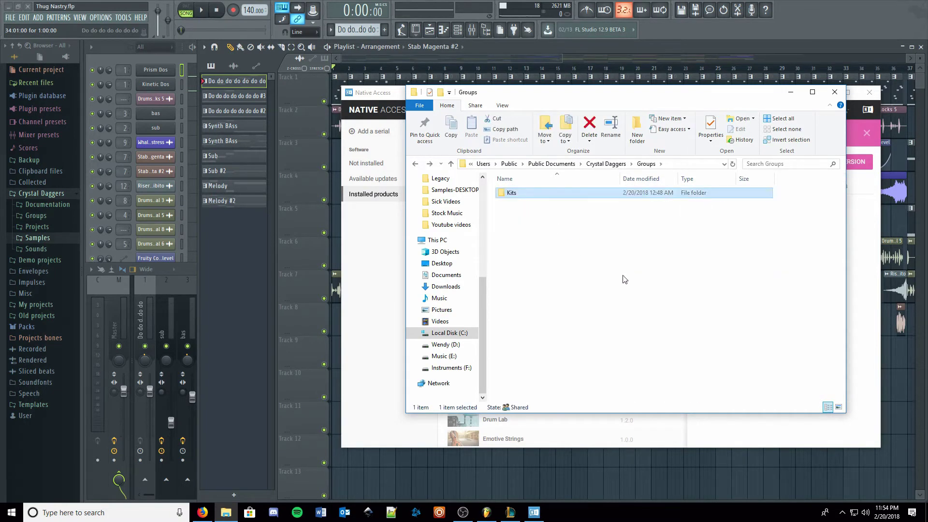
pyautogui.hotkey('alt', 'Left')
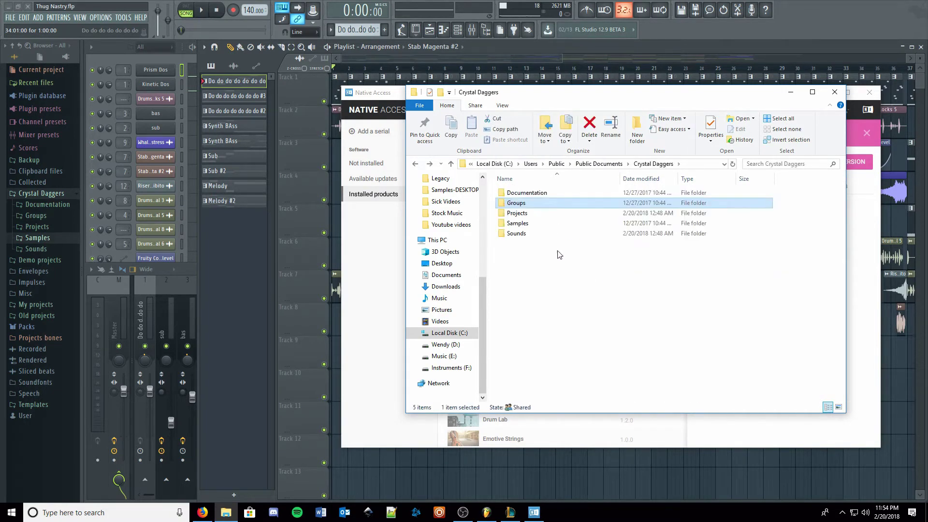
pyautogui.doubleClick(529, 214)
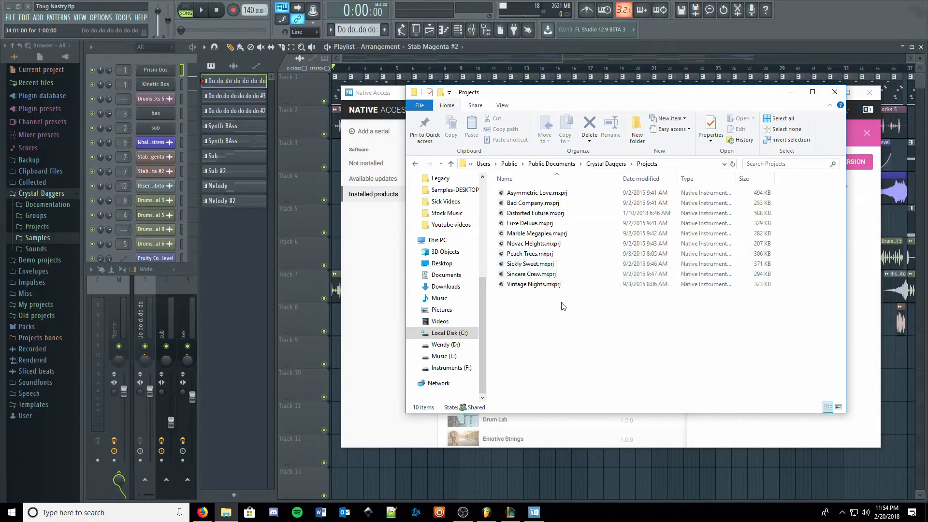
pyautogui.hotkey('alt', 'Left')
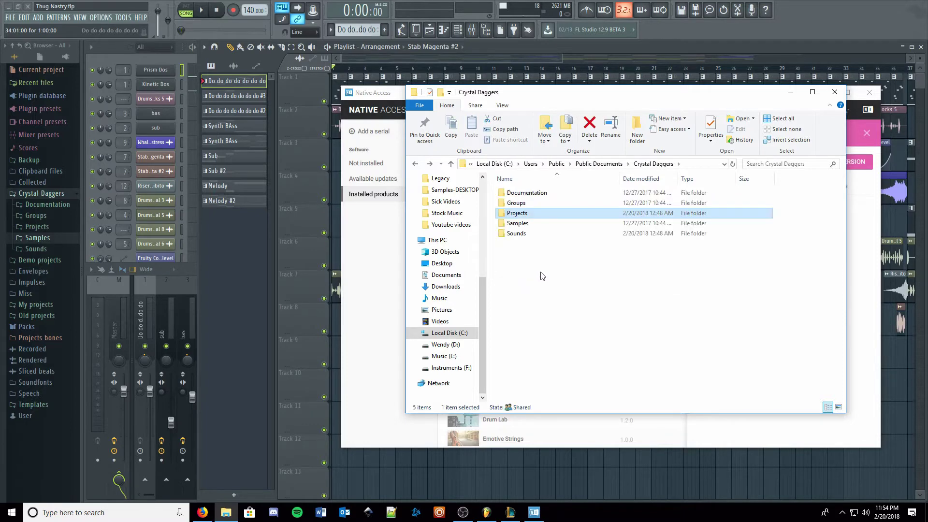
# Browse Samples > Drums, peeking into the Clap and Cymbal folders
pyautogui.doubleClick(540, 225)
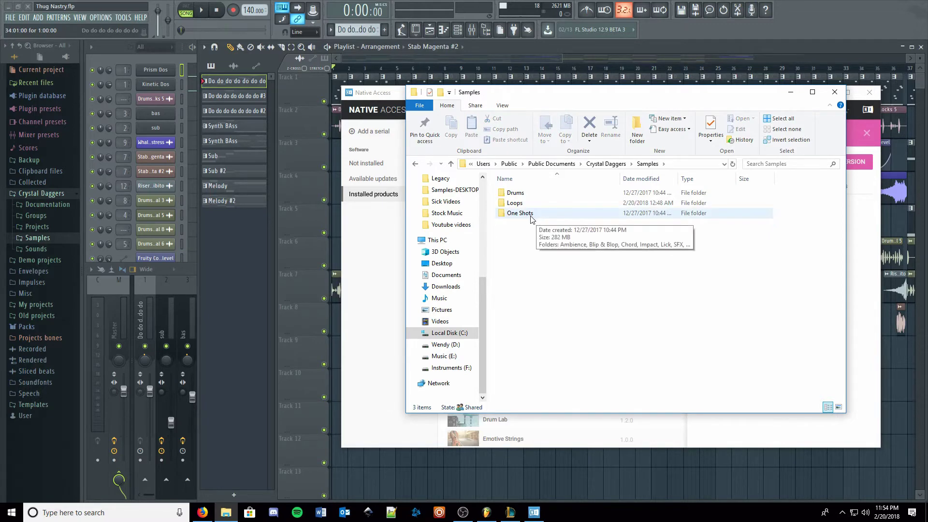
pyautogui.doubleClick(535, 193)
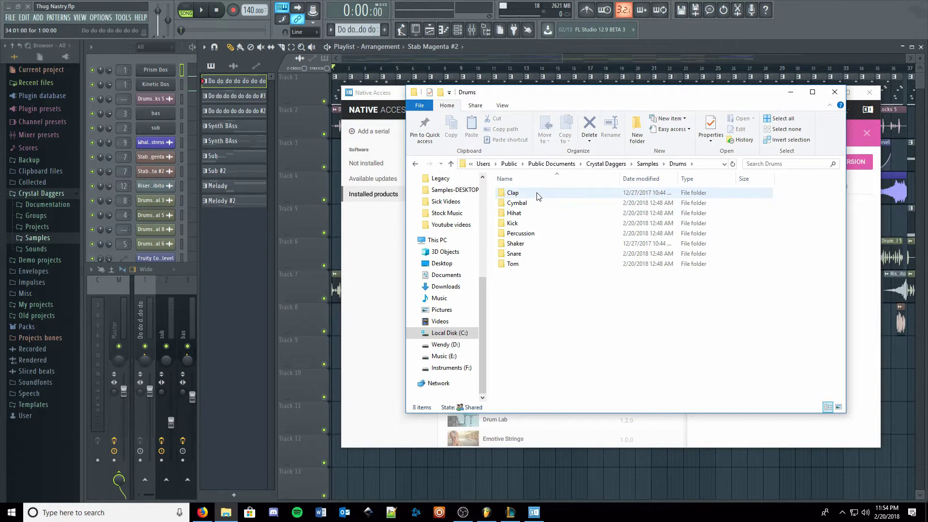
pyautogui.doubleClick(529, 192)
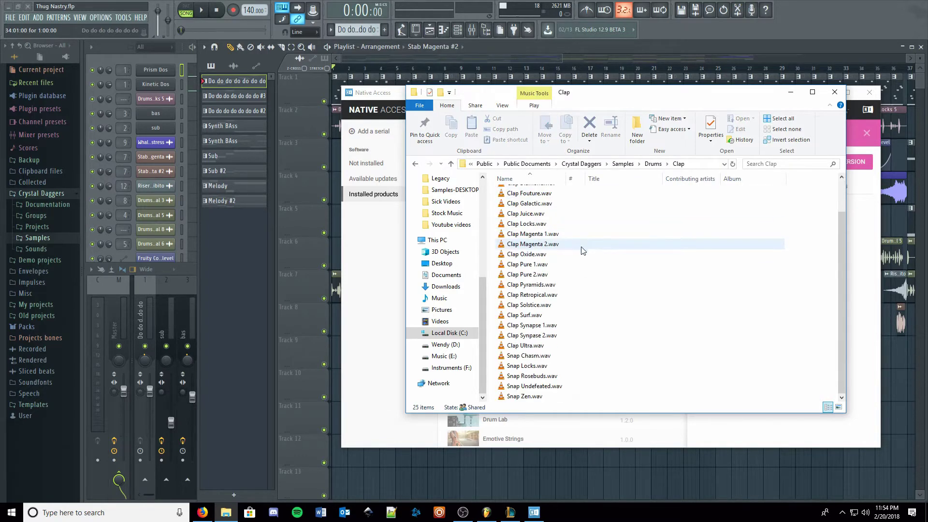
pyautogui.hotkey('alt', 'Left')
pyautogui.doubleClick(560, 203)
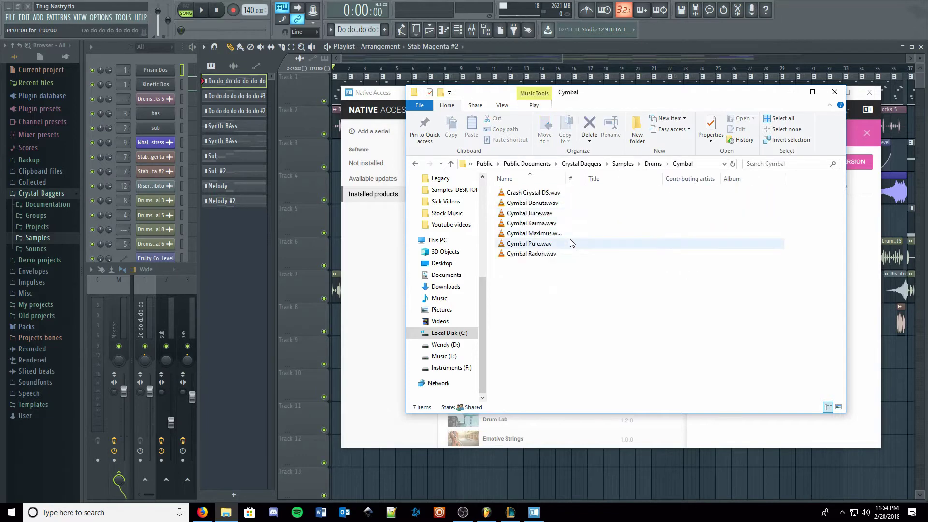
pyautogui.hotkey('alt', 'Left')
pyautogui.hotkey('alt', 'Left')
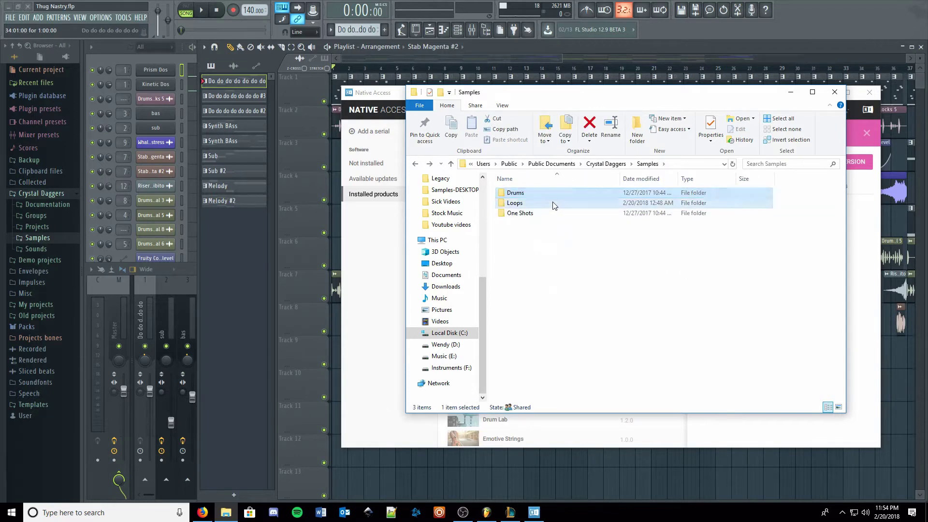
# Open Samples > Loops > Construction and scroll through the construction loop kits
pyautogui.click(535, 203)
pyautogui.doubleClick(534, 205)
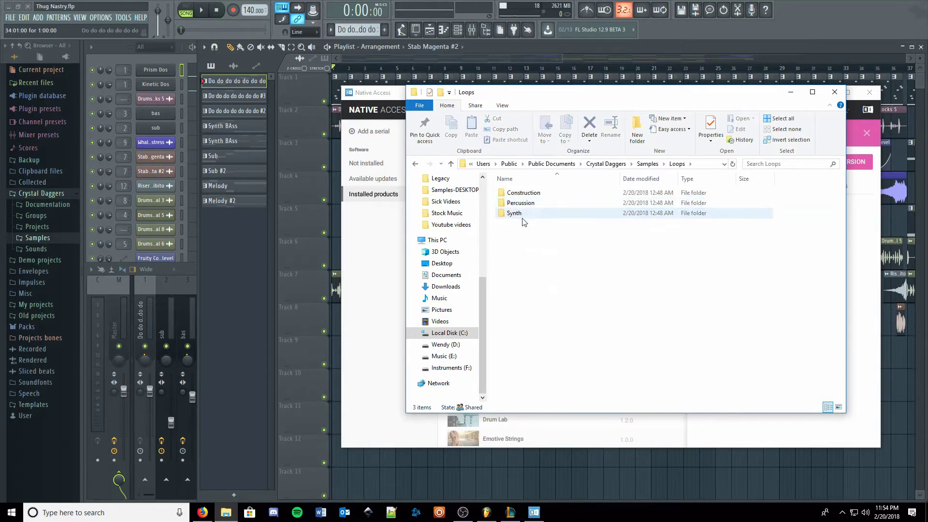
pyautogui.doubleClick(550, 194)
pyautogui.scroll(-5, 585, 279)
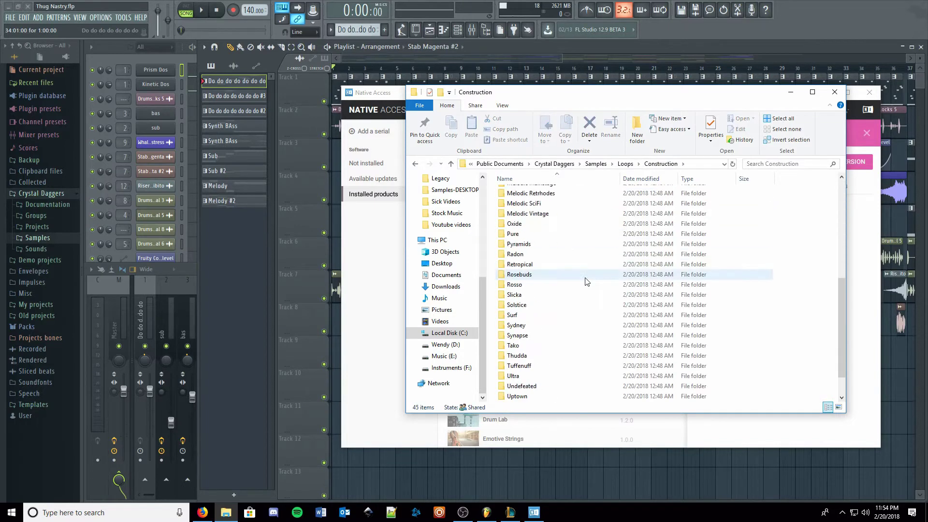
pyautogui.scroll(5, 586, 280)
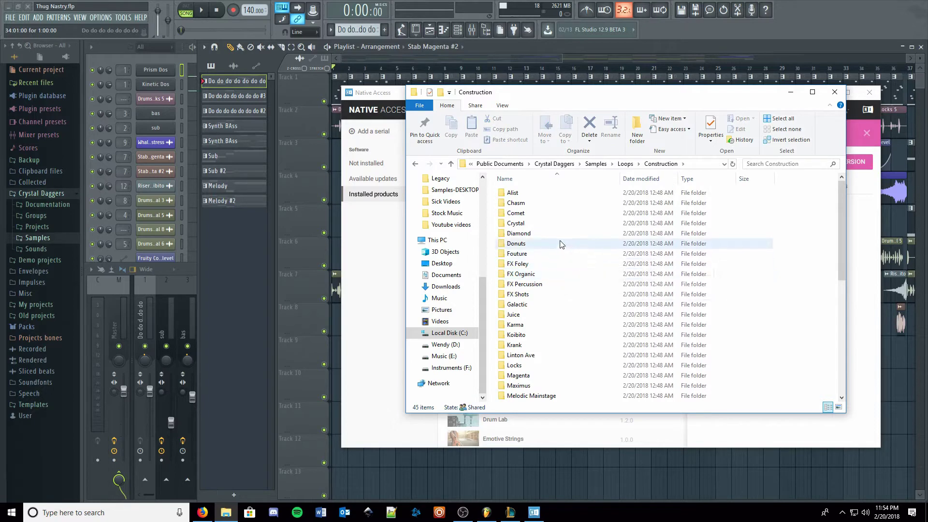
pyautogui.scroll(-8, 550, 213)
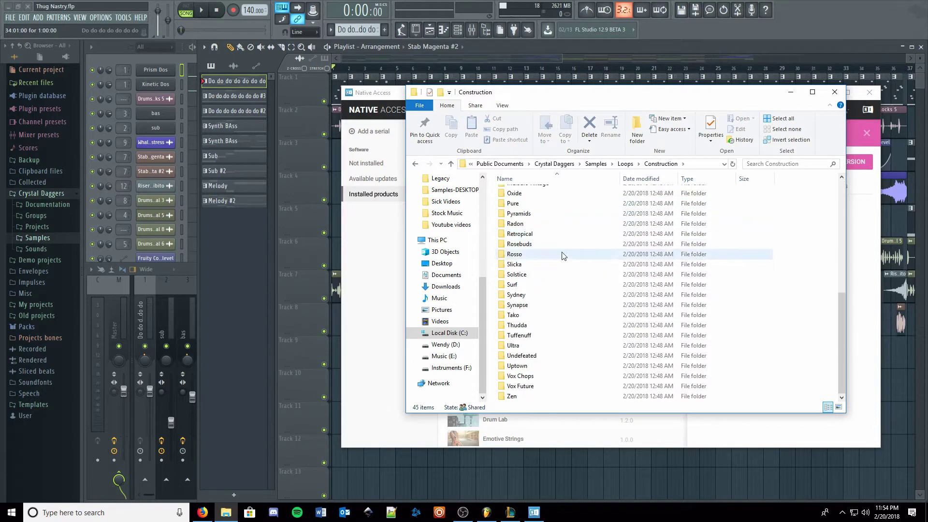
pyautogui.scroll(7, 550, 213)
# Back in FL Studio, expand Crystal Daggers Samples > Loops > Comet in the browser
pyautogui.click(790, 24)
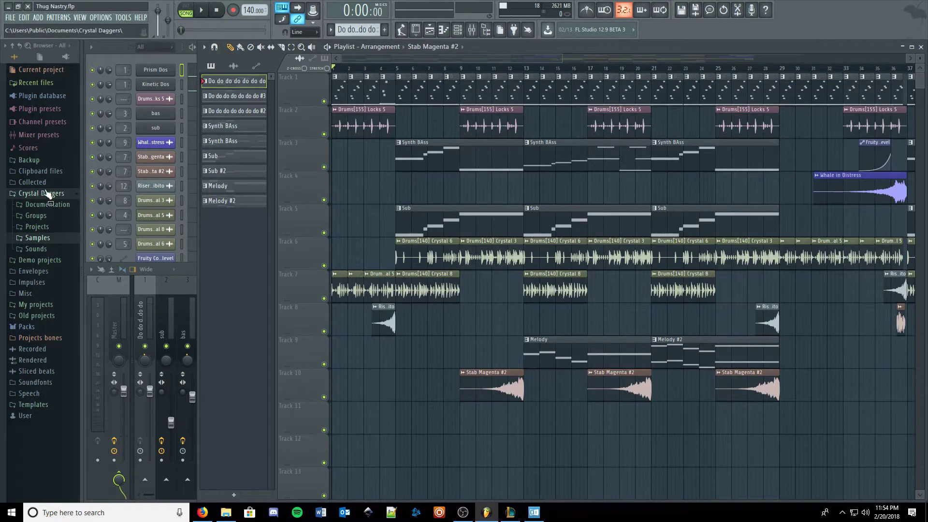
pyautogui.click(46, 240)
pyautogui.click(40, 260)
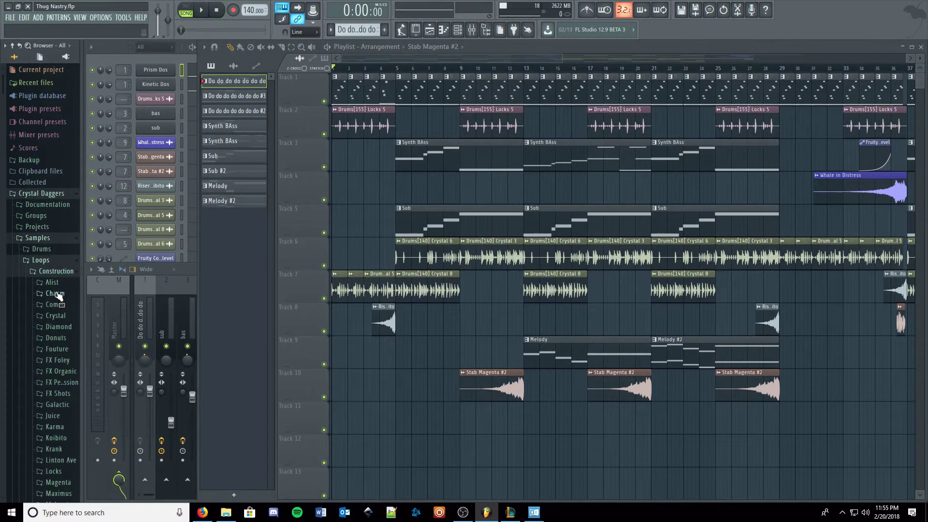
pyautogui.click(54, 304)
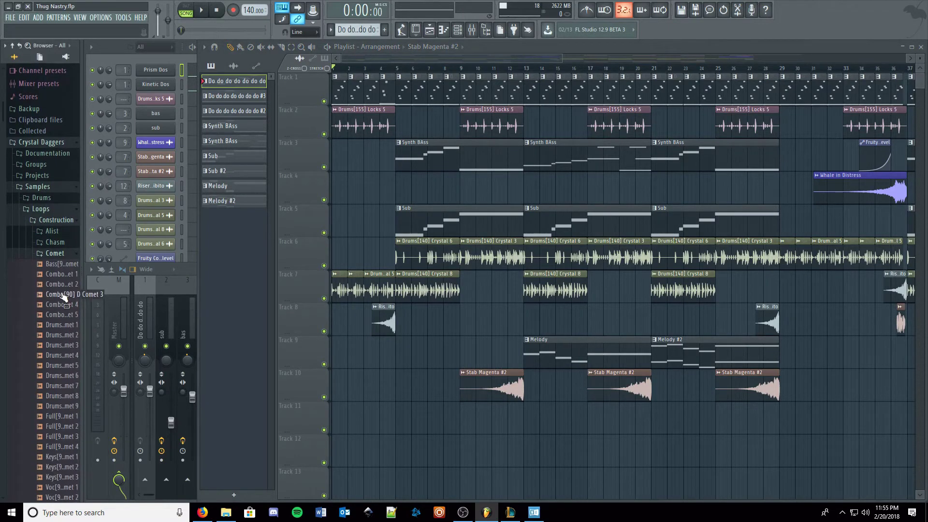
# Preview the Comet drum loops and both Full Comet loops, then collapse Comet
pyautogui.click(68, 334)
pyautogui.click(66, 345)
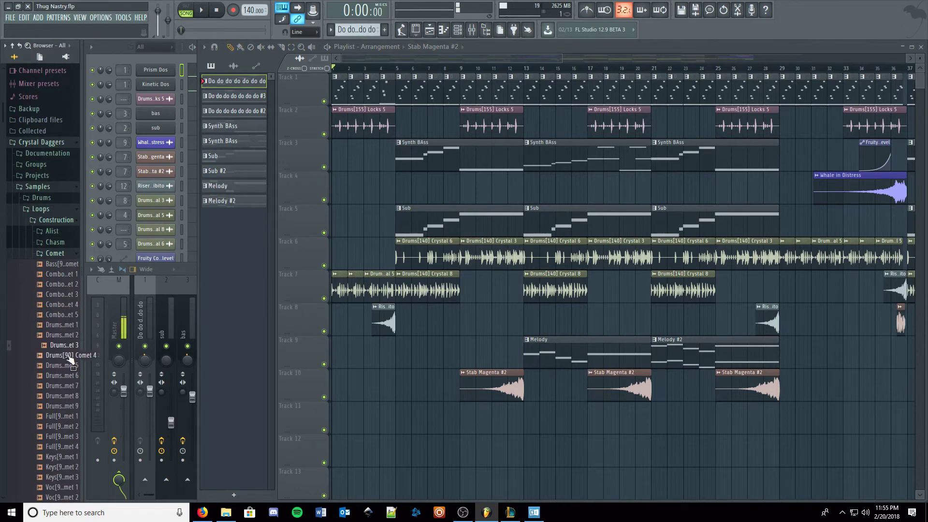
pyautogui.click(71, 356)
pyautogui.scroll(-2, 70, 358)
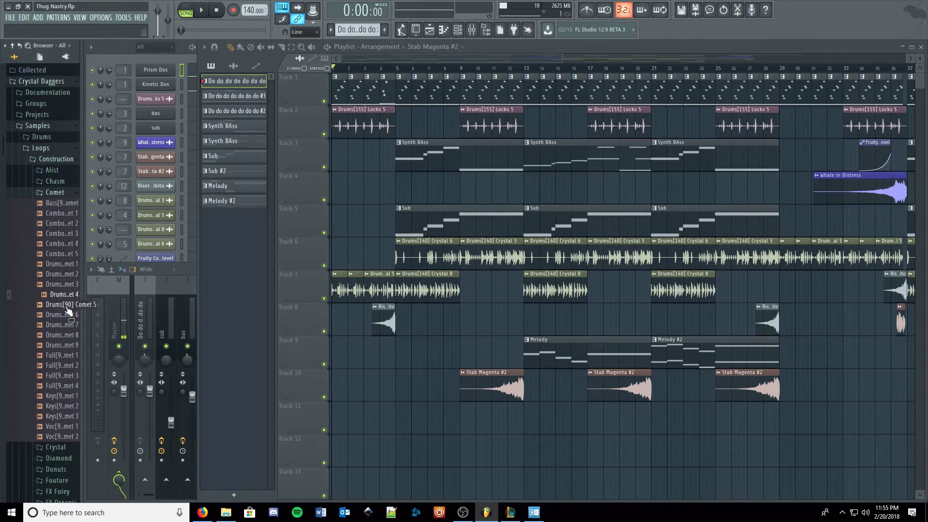
pyautogui.click(68, 308)
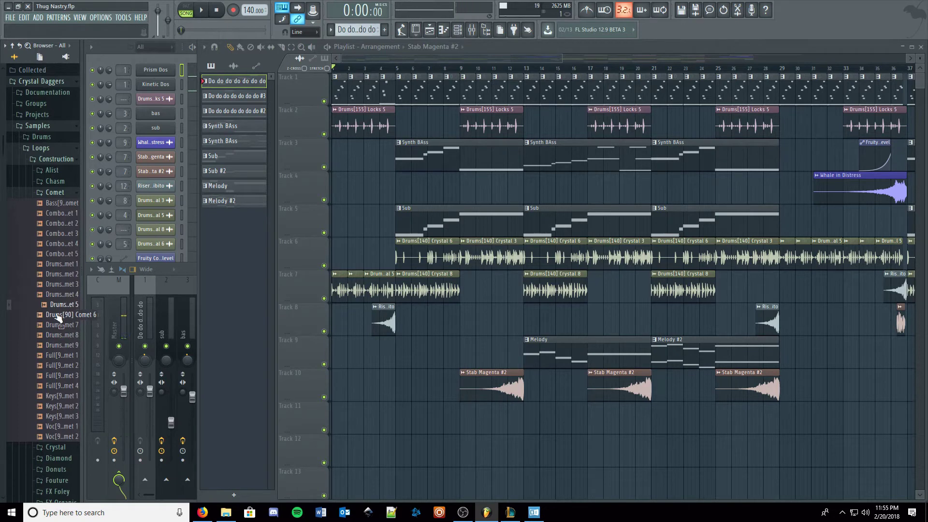
pyautogui.click(57, 315)
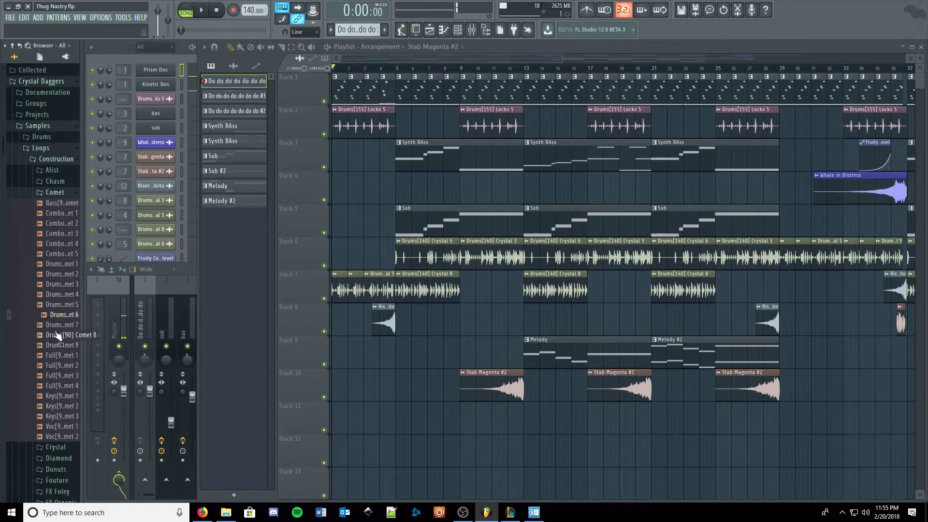
pyautogui.click(57, 324)
pyautogui.click(58, 334)
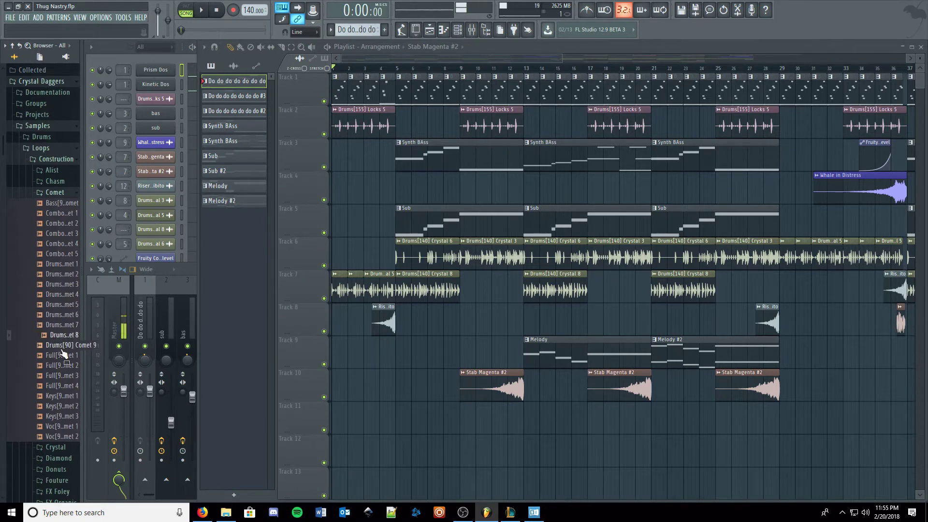
pyautogui.click(59, 346)
pyautogui.click(60, 355)
pyautogui.click(60, 366)
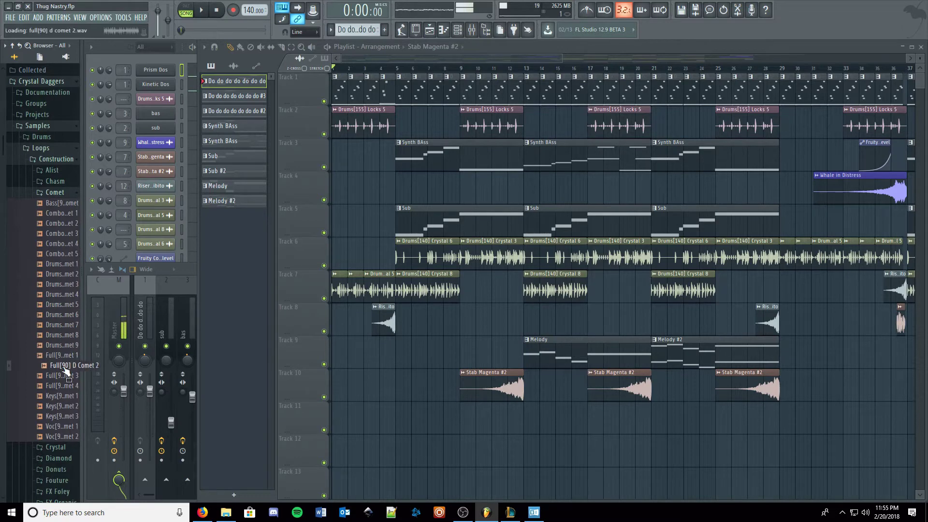
pyautogui.click(54, 192)
# Preview the Diamond combo, drum and Full loops, then collapse Diamond
pyautogui.click(58, 215)
pyautogui.click(62, 265)
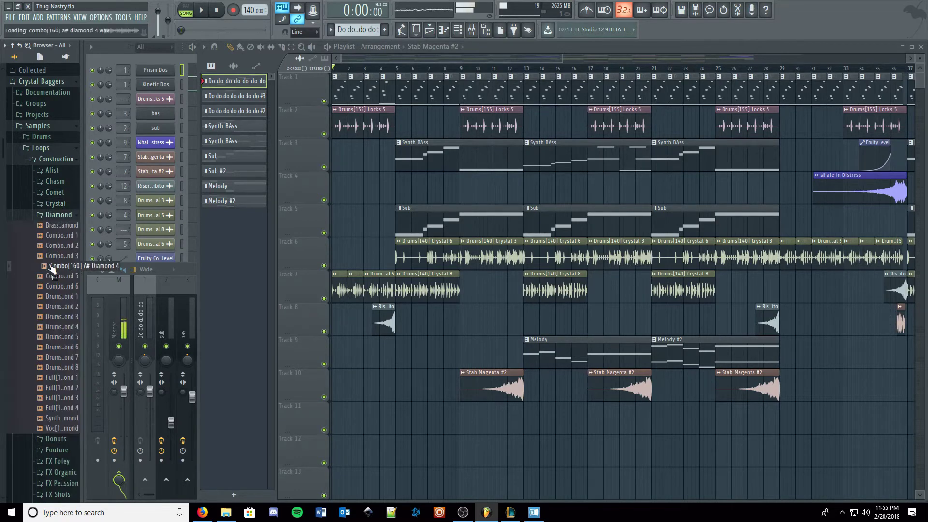
pyautogui.click(64, 300)
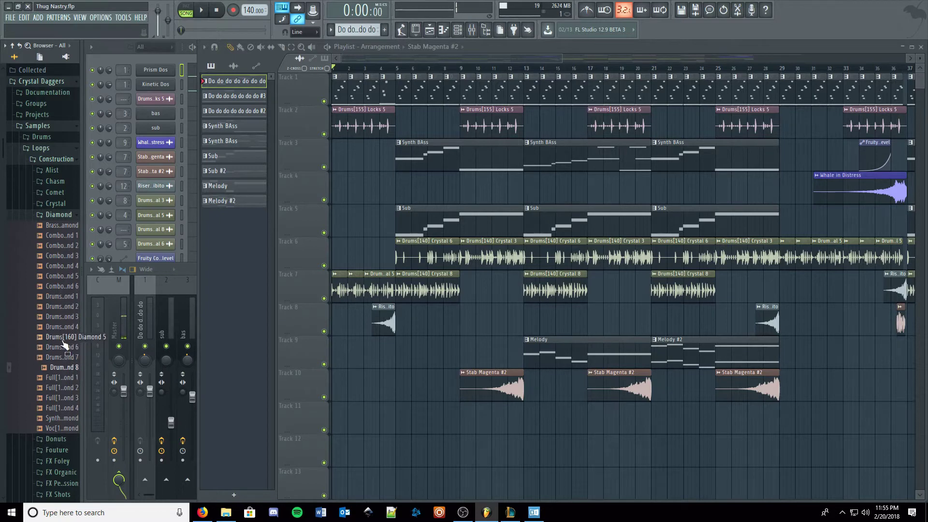
pyautogui.click(63, 339)
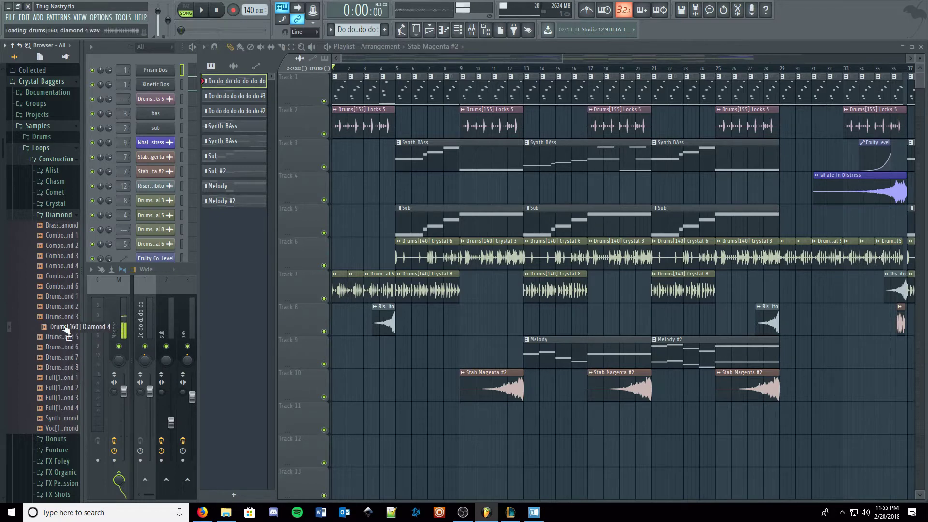
pyautogui.click(66, 387)
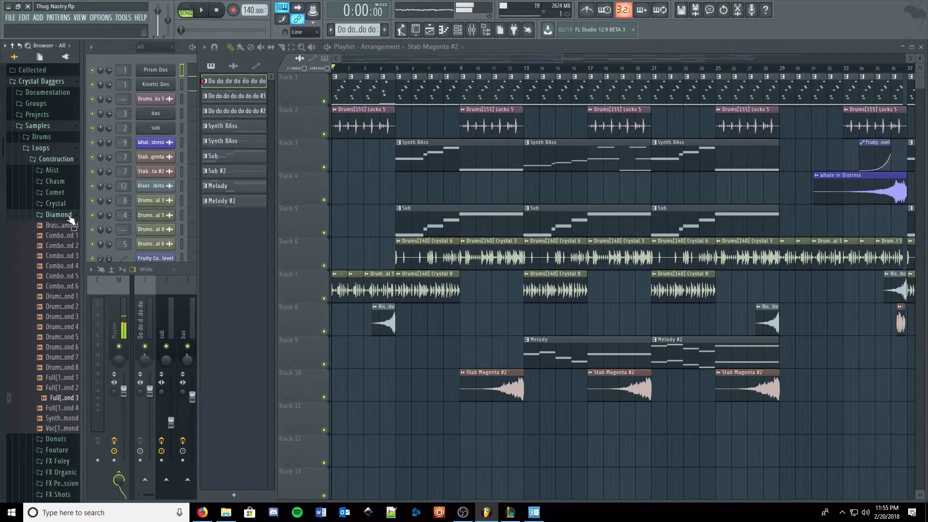
pyautogui.click(69, 217)
# Preview an FX Organic sample and Krank loops like Drums[120] D# Krank 3 and Full[120] D# Krank 2
pyautogui.click(60, 259)
pyautogui.click(62, 280)
pyautogui.click(54, 377)
pyautogui.click(58, 385)
pyautogui.click(63, 395)
pyautogui.scroll(-3, 63, 392)
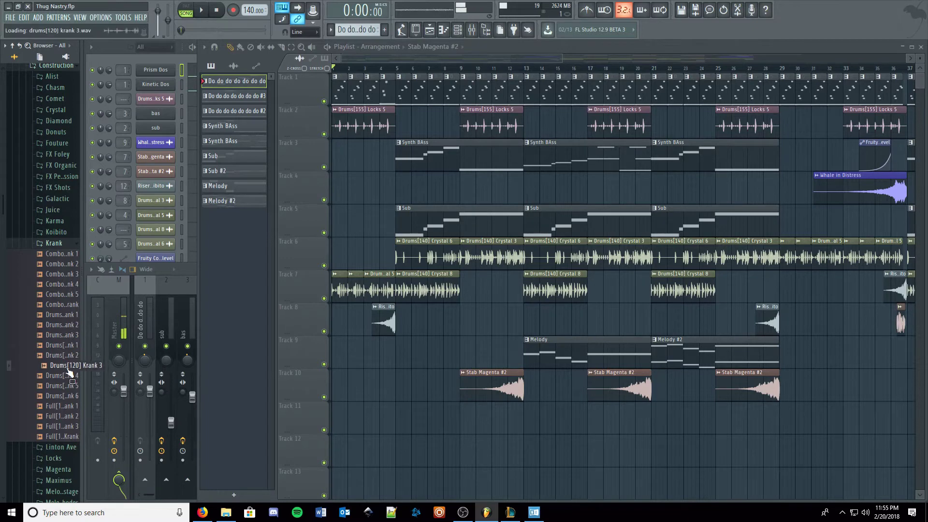
pyautogui.click(57, 416)
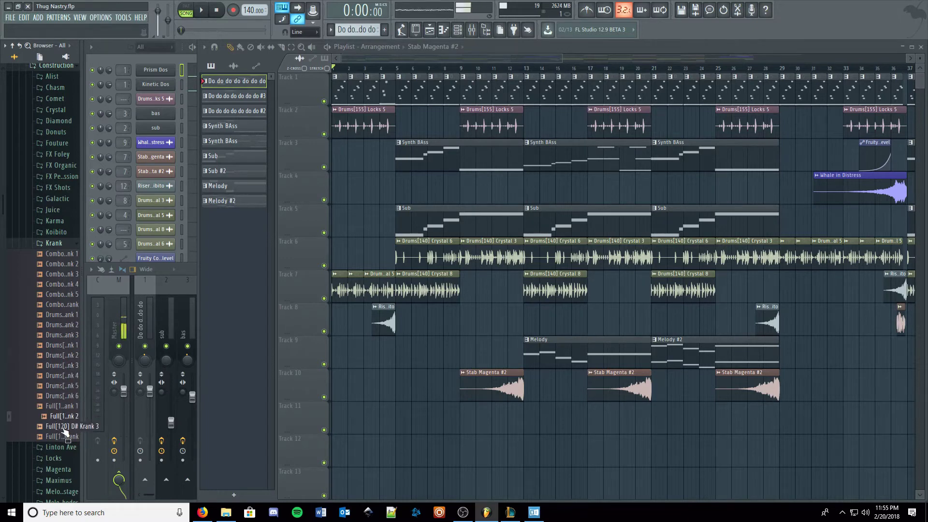
pyautogui.click(54, 243)
pyautogui.scroll(2, 53, 333)
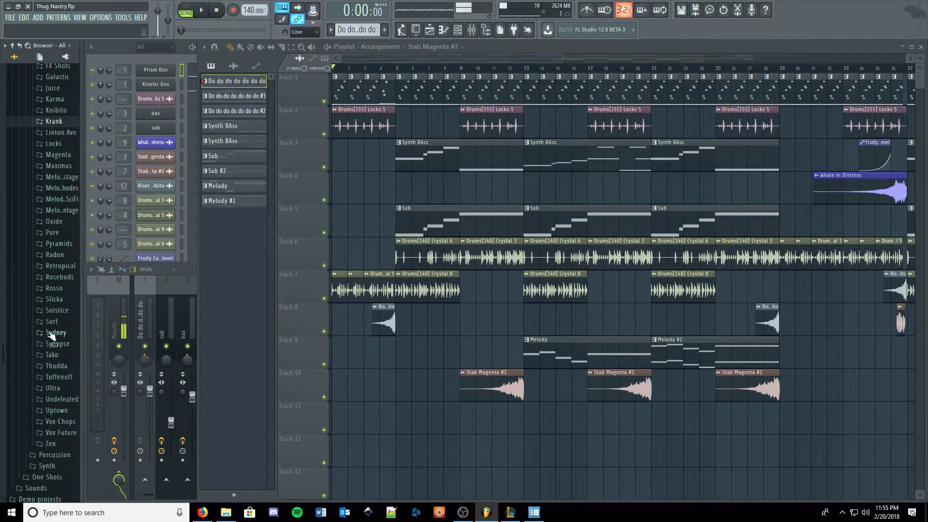
pyautogui.scroll(8, 59, 390)
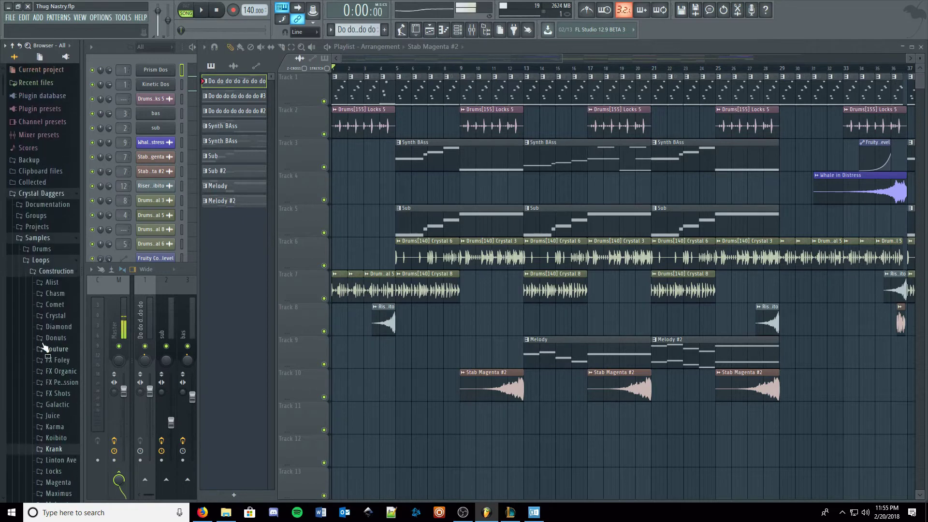
# Collapse the Construction folder and move the song position past the arrangement's end
pyautogui.click(62, 272)
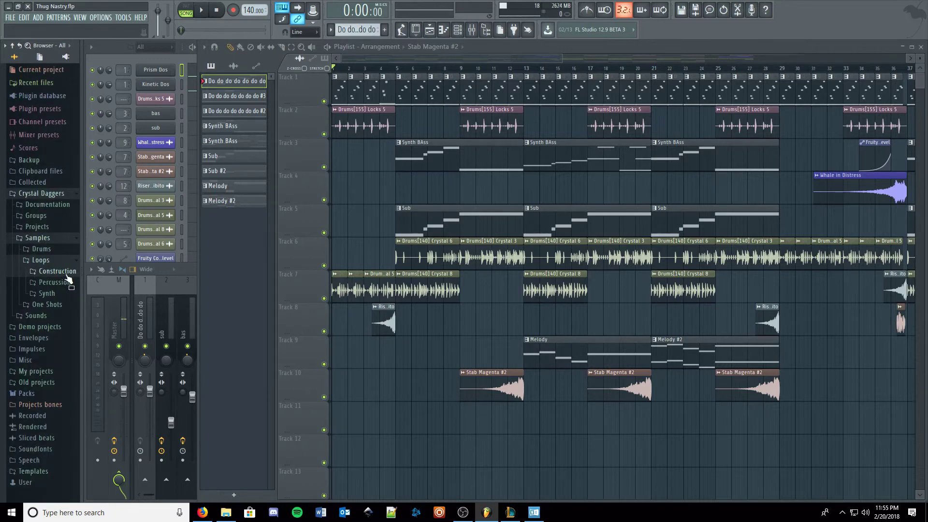
pyautogui.click(67, 272)
pyautogui.click(67, 273)
pyautogui.hscroll(8, 439, 297)
pyautogui.hscroll(20, 439, 298)
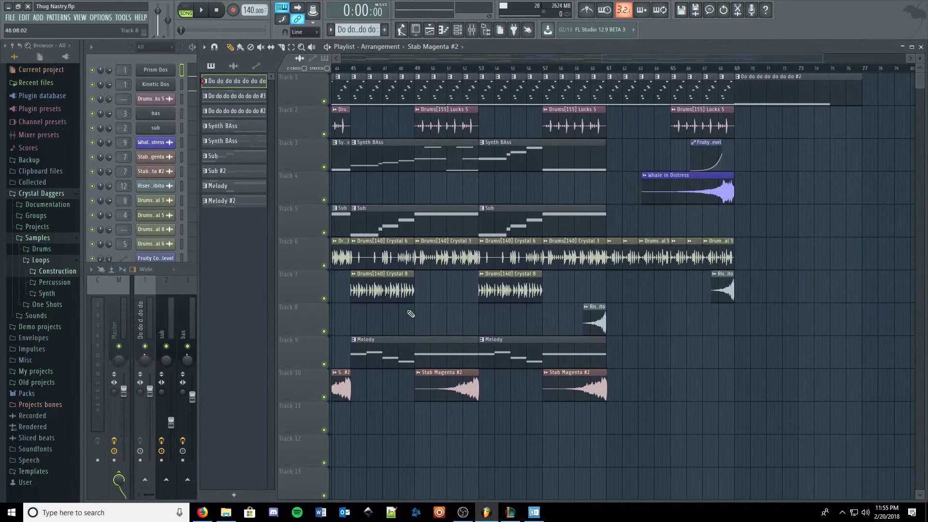
pyautogui.hscroll(-6, 766, 180)
pyautogui.click(683, 68)
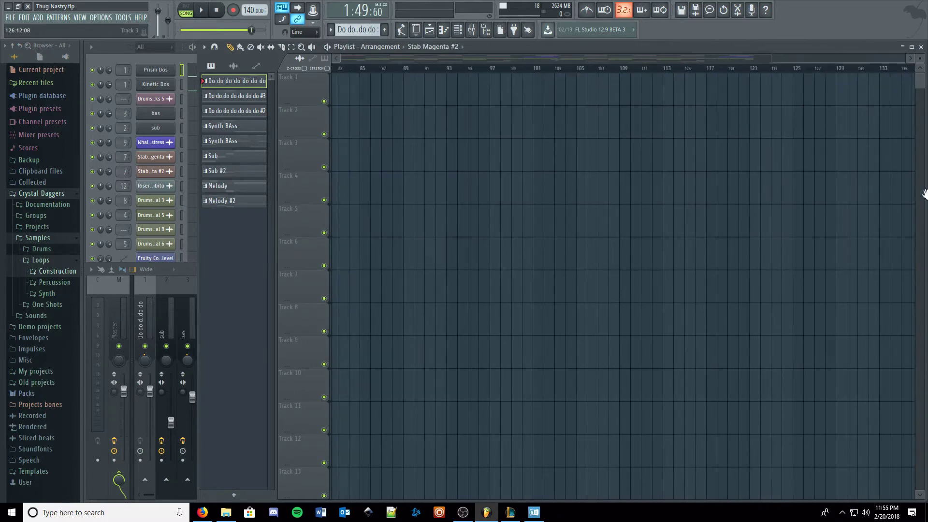
pyautogui.moveTo(830, 60); pyautogui.dragTo(80, 154)
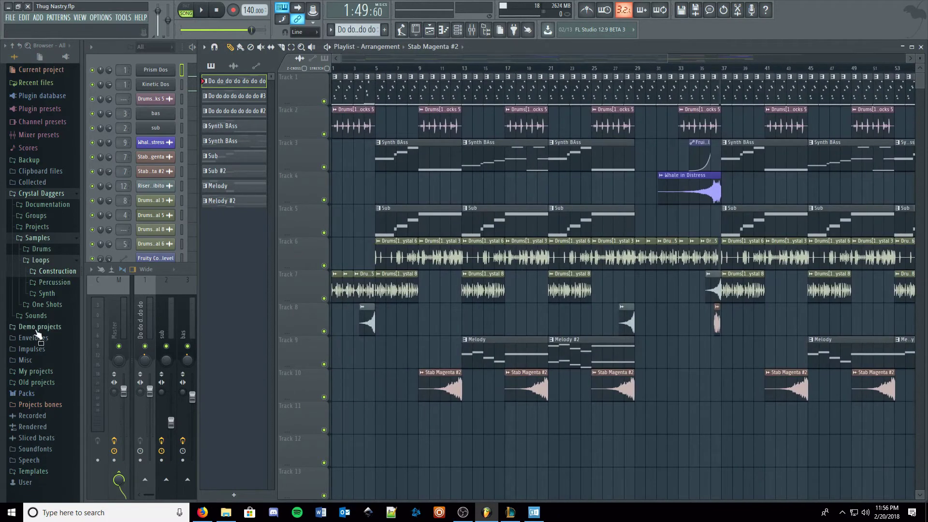
# Preview Percussion loops: Perc[150] Chasm, Perc Juice, Shaker Crystal DS and Perc[140] Undefeated
pyautogui.click(58, 282)
pyautogui.click(63, 304)
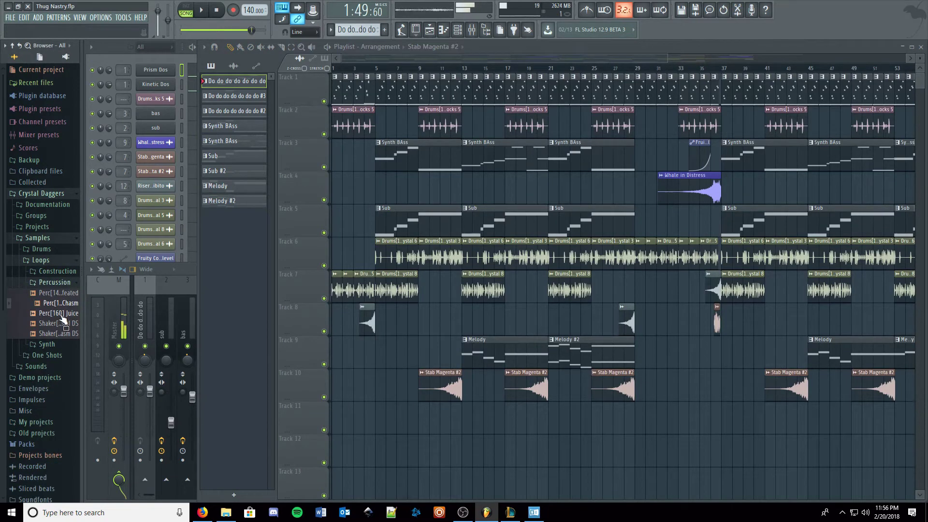
pyautogui.click(63, 313)
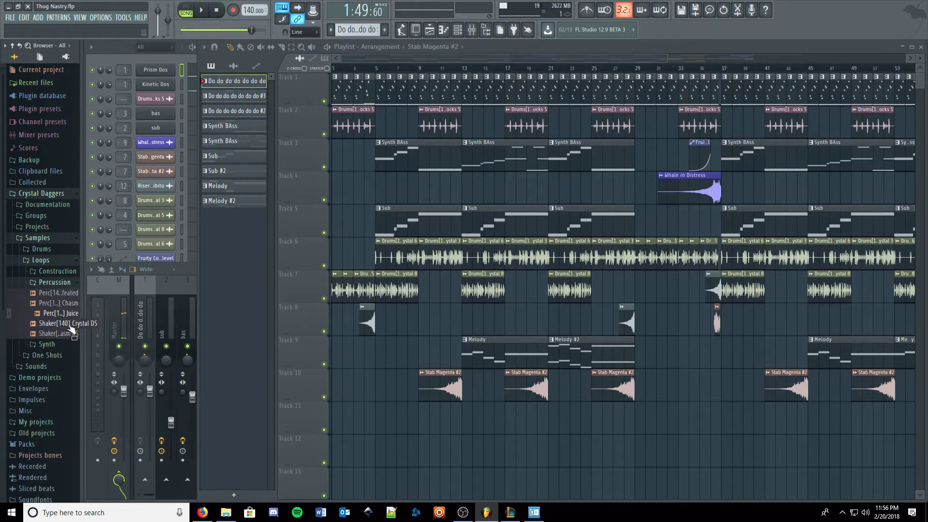
pyautogui.click(63, 323)
pyautogui.click(66, 334)
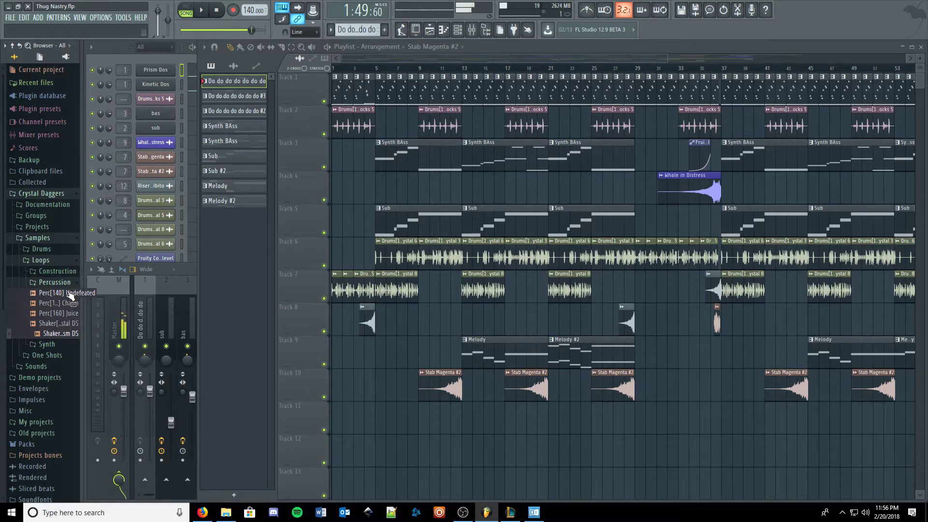
pyautogui.click(72, 293)
pyautogui.click(67, 283)
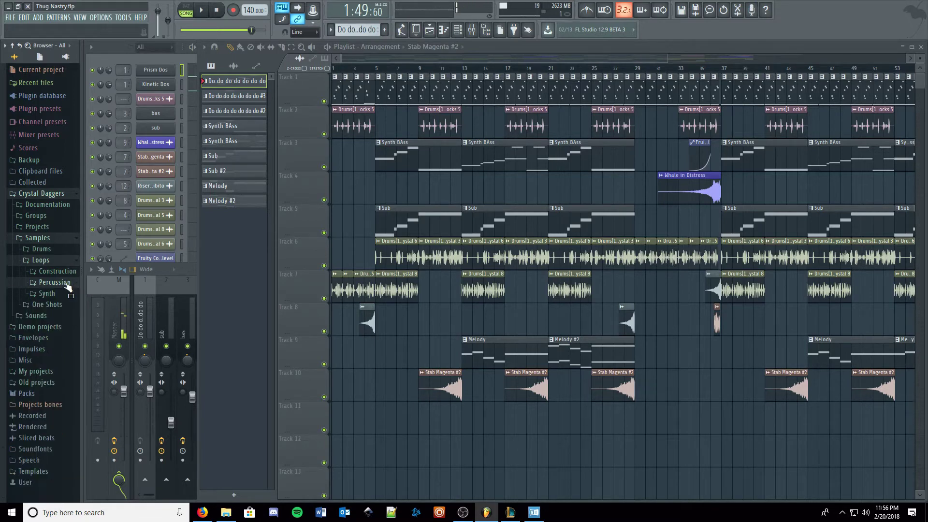
# Preview Synth loops such as Chord[160] Fm Tako MSV, then collapse Loops and open One Shots
pyautogui.click(67, 294)
pyautogui.click(71, 324)
pyautogui.click(71, 334)
pyautogui.click(71, 344)
pyautogui.click(70, 354)
pyautogui.click(69, 365)
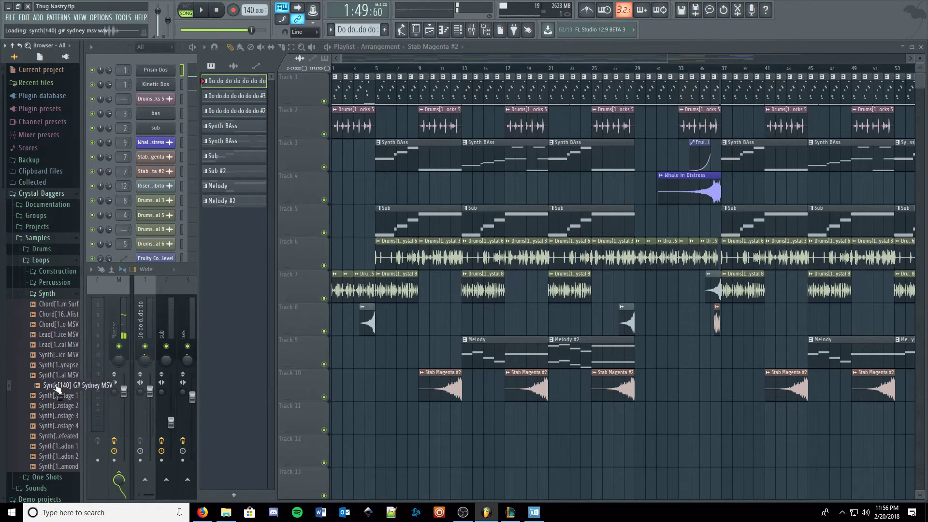
pyautogui.click(62, 261)
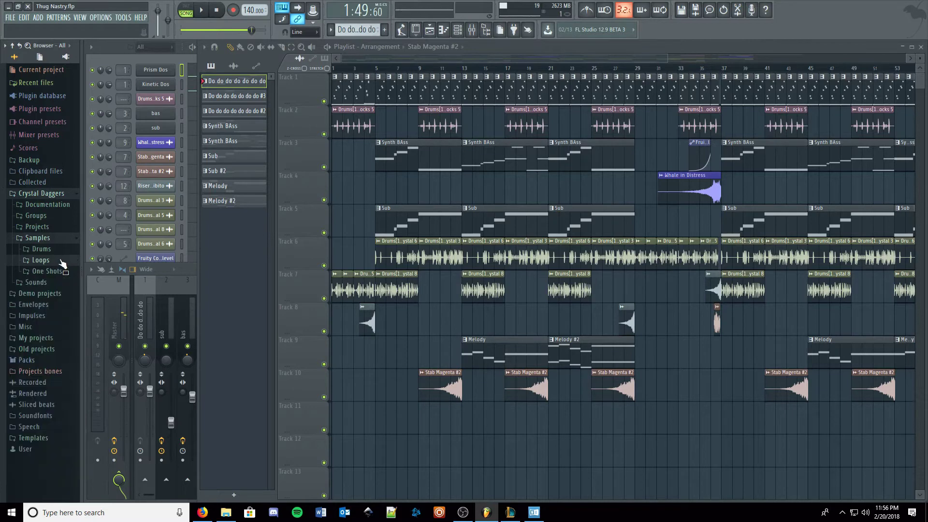
pyautogui.click(66, 272)
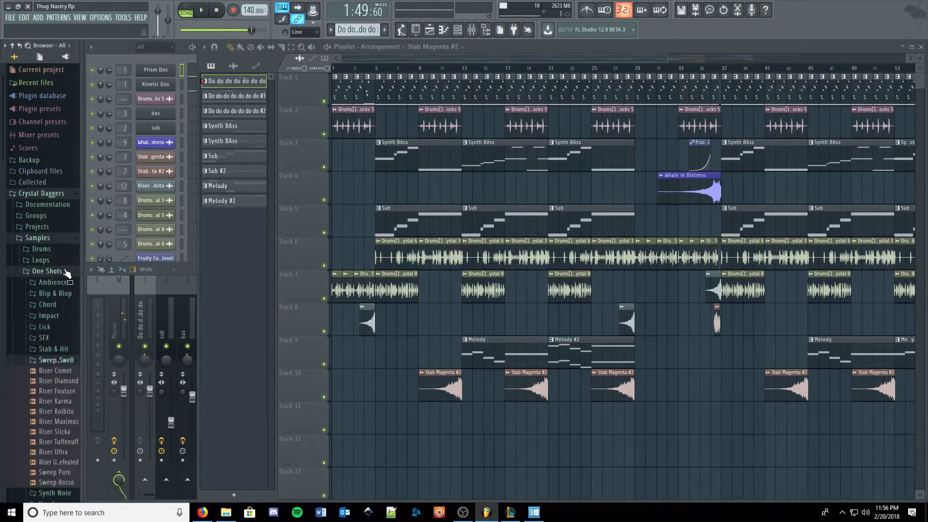
pyautogui.click(68, 360)
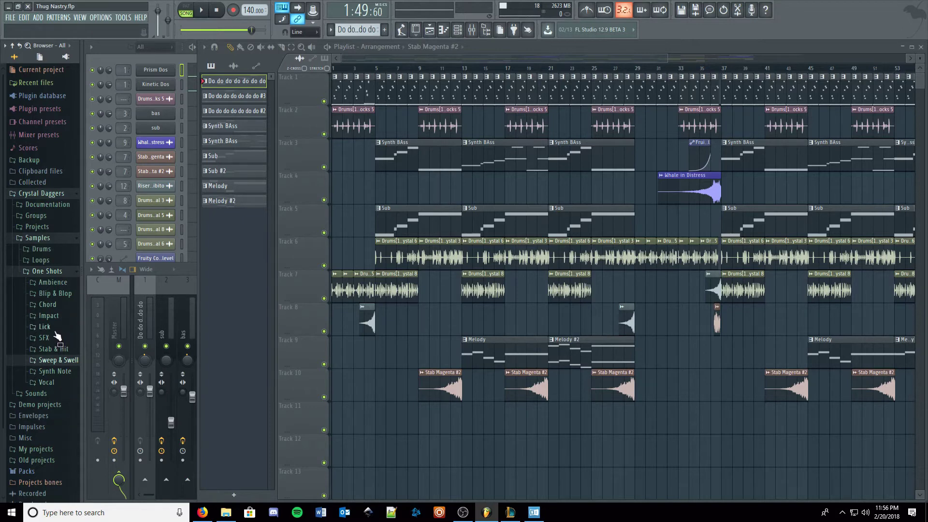
# Solo Track 8's riser, then Track 10's Stab Magenta clips from about bar 10, playing each briefly
pyautogui.rightClick(326, 333)
pyautogui.moveTo(373, 68); pyautogui.dragTo(366, 70)
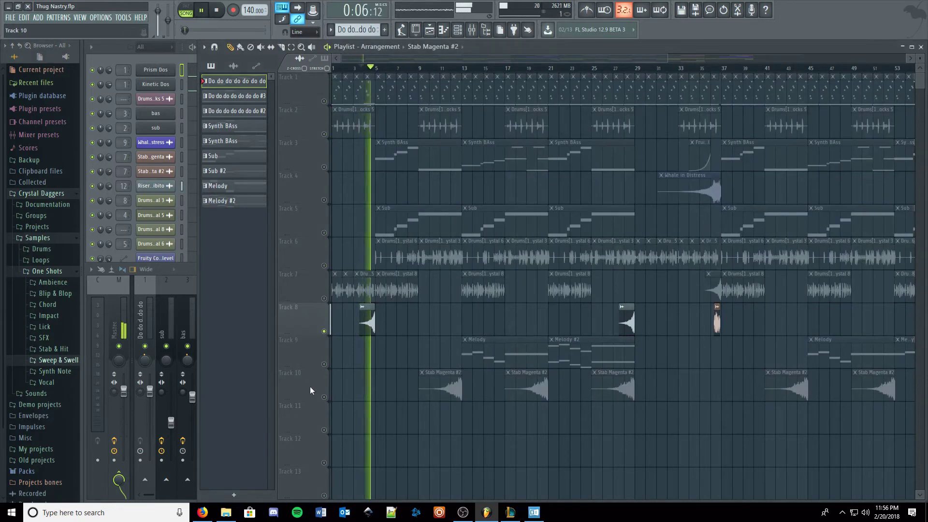
pyautogui.press('space')
pyautogui.rightClick(327, 399)
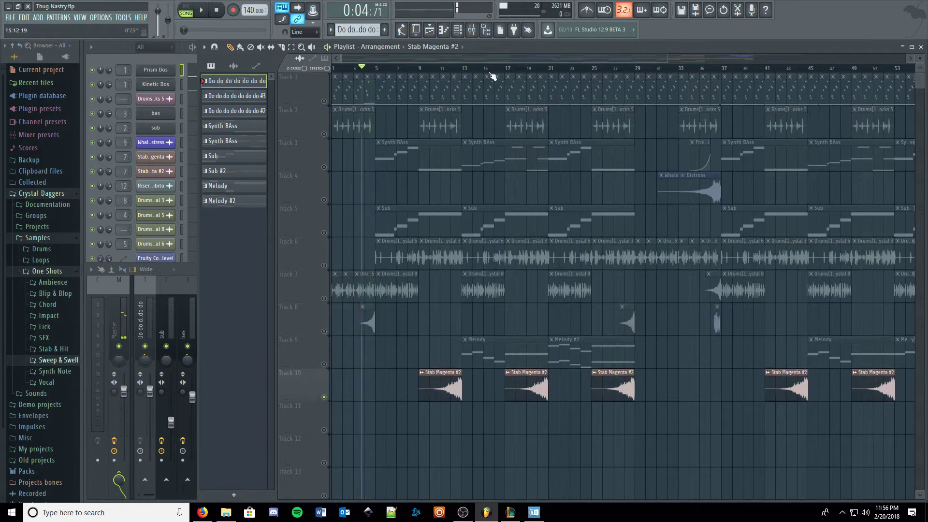
pyautogui.click(454, 71)
pyautogui.click(435, 70)
pyautogui.press('space')
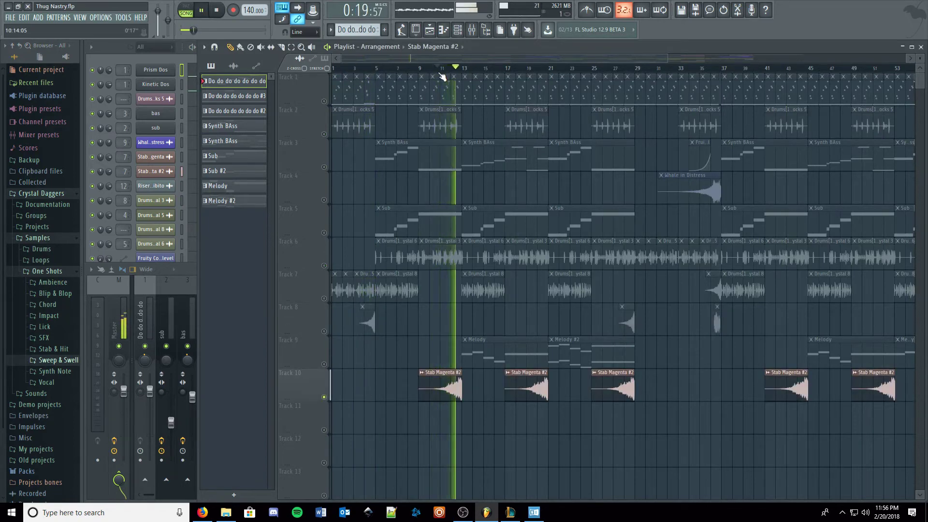
pyautogui.press('space')
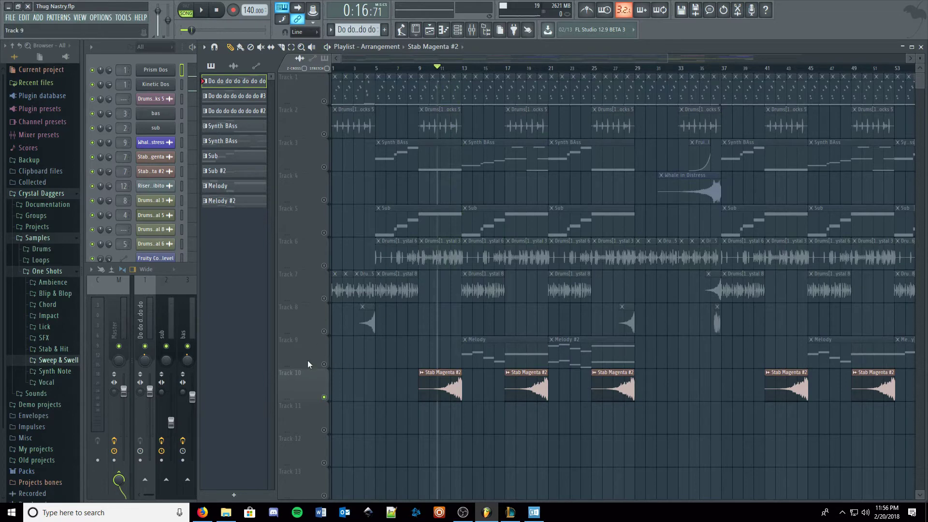
# Unsolo Track 10, collapse One Shots, and return the song position to 0:00
pyautogui.keyDown('ctrl'); pyautogui.click(324, 393); pyautogui.keyUp('ctrl')
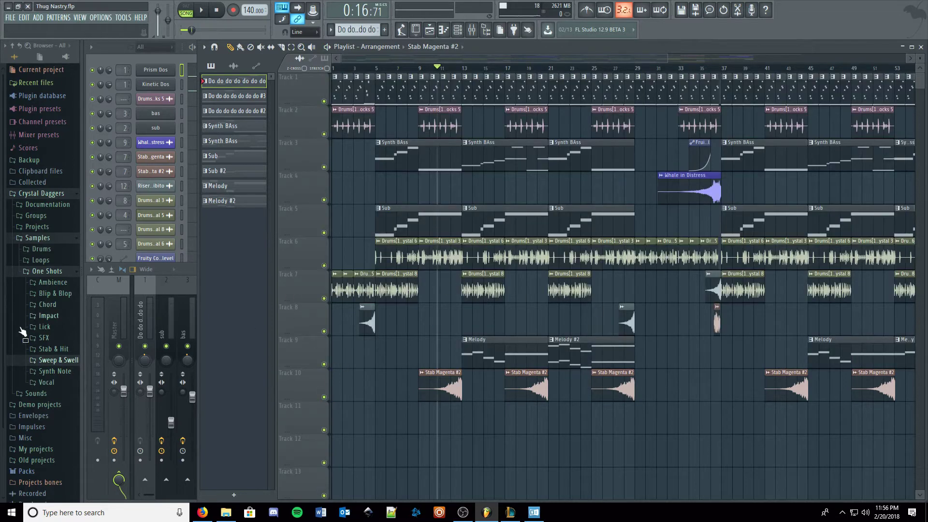
pyautogui.click(65, 272)
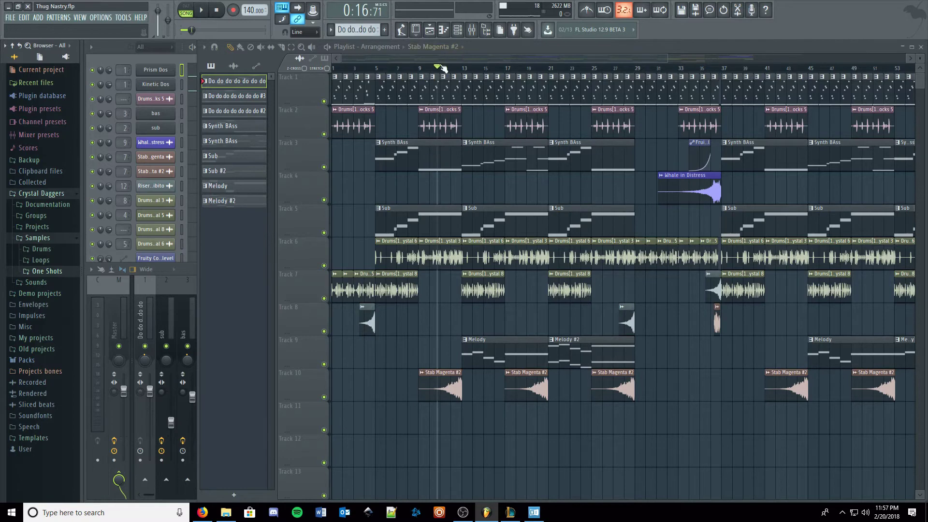
pyautogui.press('space')
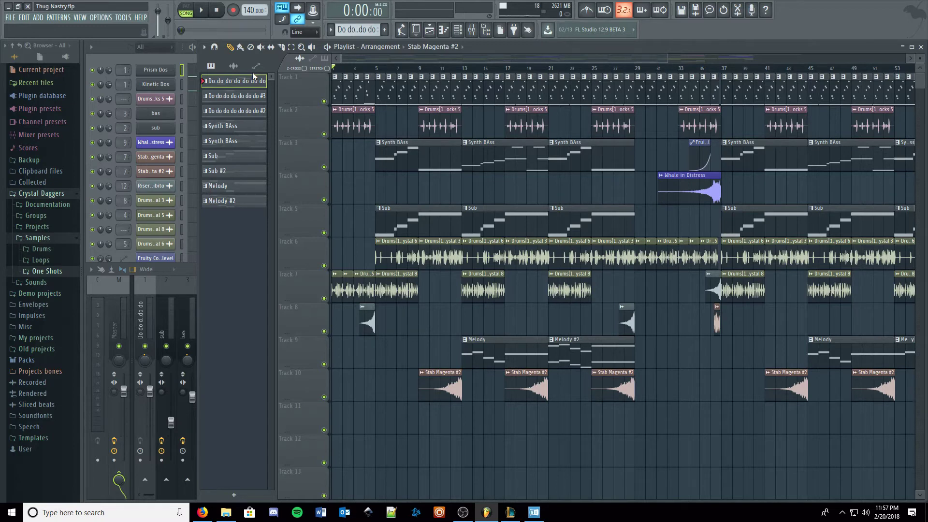
# Return the playlist to bar 1 and open Prism Dos showing its Wild Amazonas preset
pyautogui.moveTo(667, 58); pyautogui.dragTo(402, 53)
pyautogui.hscroll(-5, 338, 69)
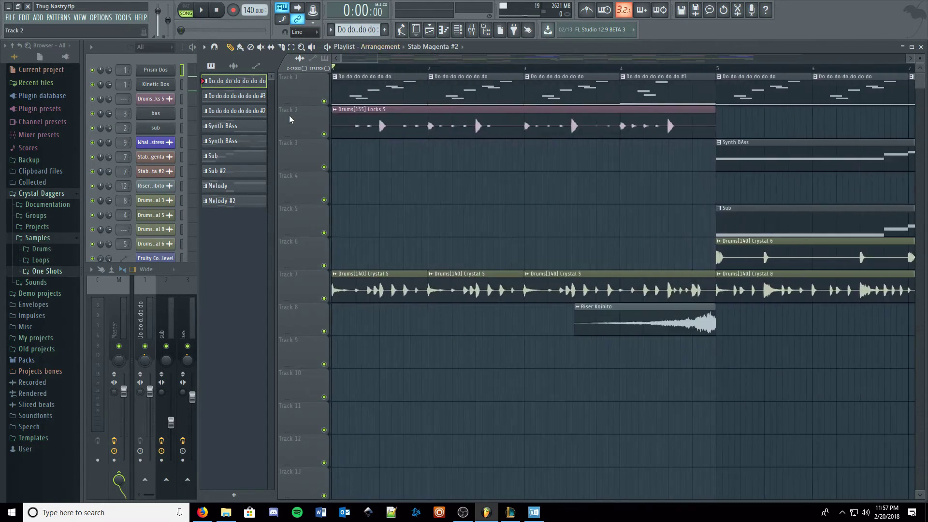
pyautogui.press('F6')
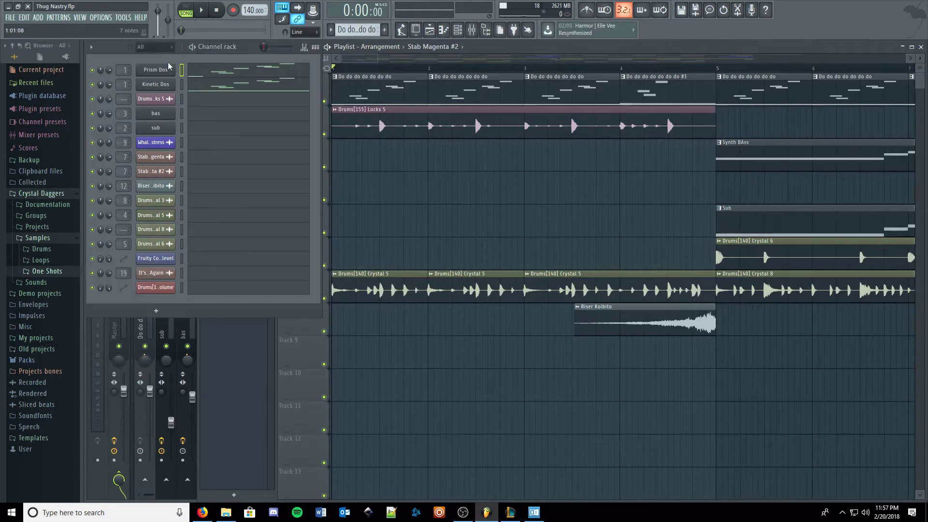
pyautogui.click(156, 73)
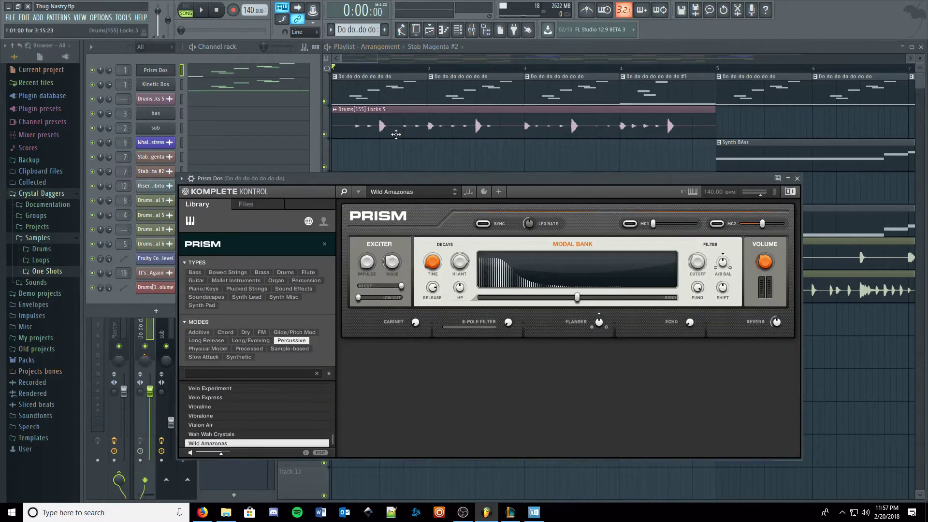
# Play the intro from bar 1, stop it, and bring the Channel rack back in front
pyautogui.click(394, 121)
pyautogui.press('space')
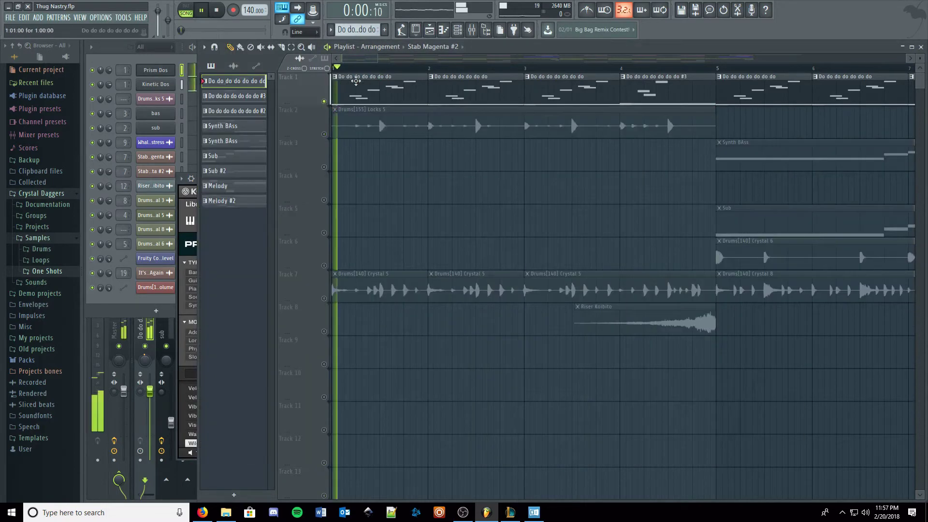
pyautogui.scroll(-2, 394, 122)
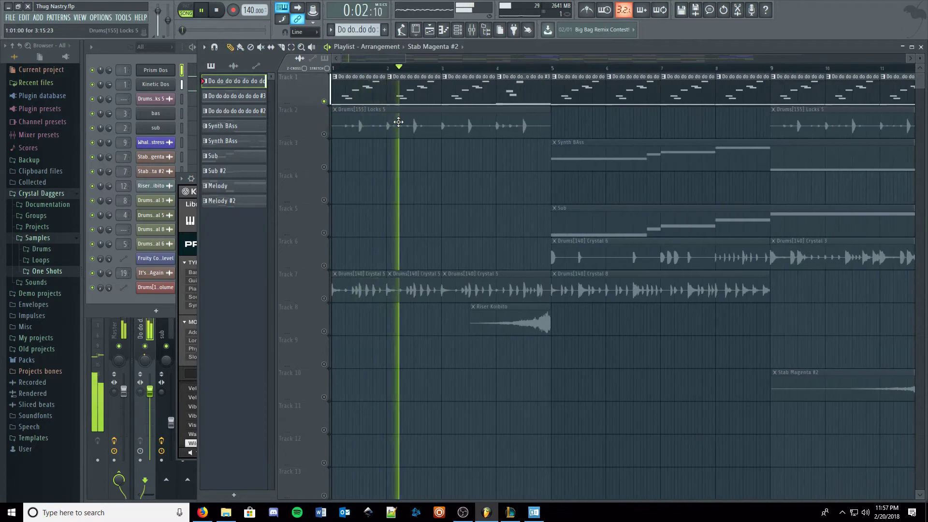
pyautogui.press('space')
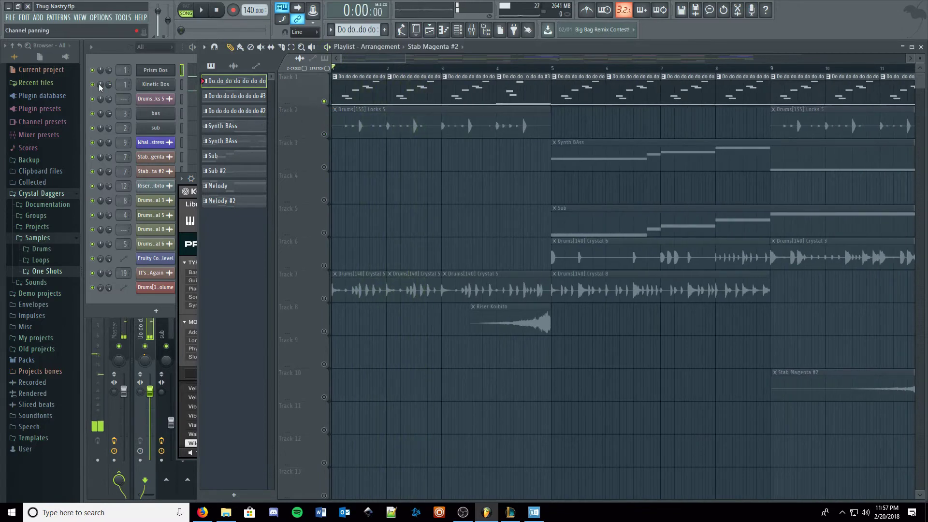
pyautogui.click(116, 59)
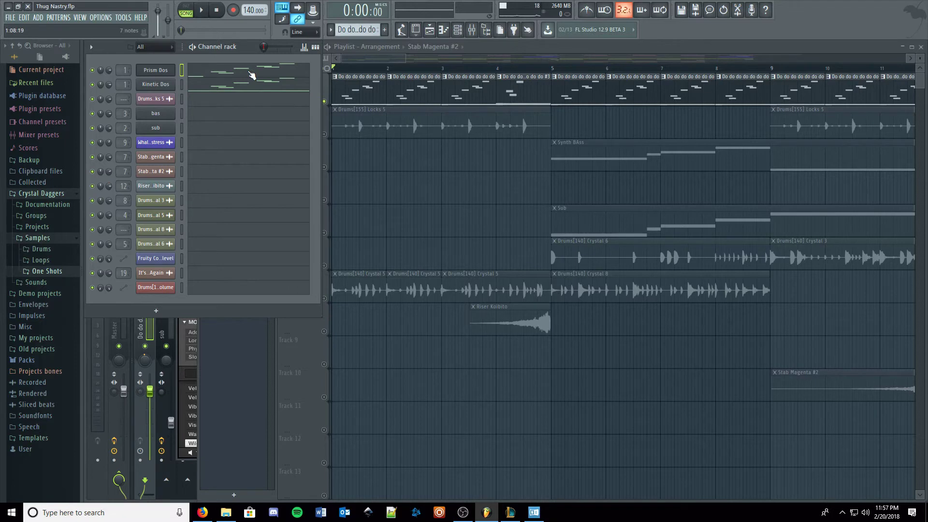
# Switch from Prism Dos to the Kinetic Dos channel's Kinetic Metal Black Cauldron preset
pyautogui.click(155, 70)
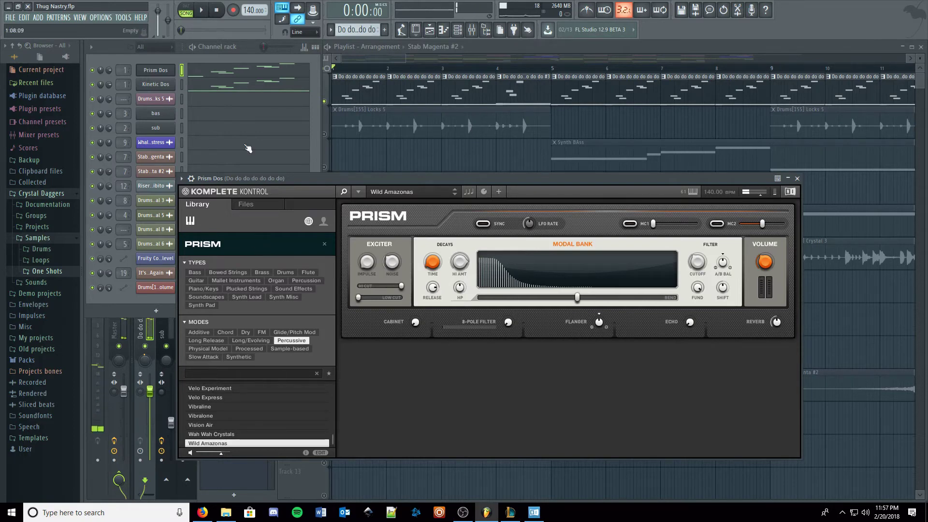
pyautogui.click(174, 85)
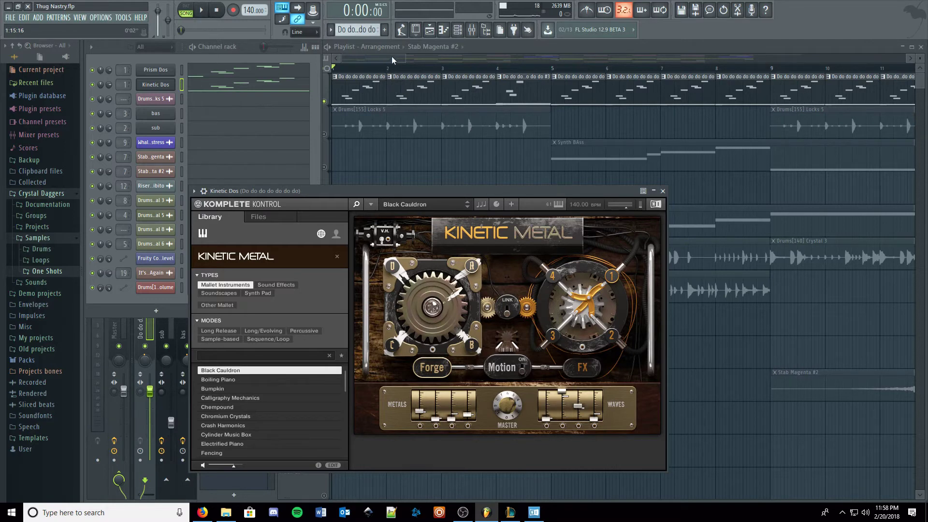
# Solo the Synth BAss and Sub tracks and play them from bar 5, then stop
pyautogui.click(167, 118)
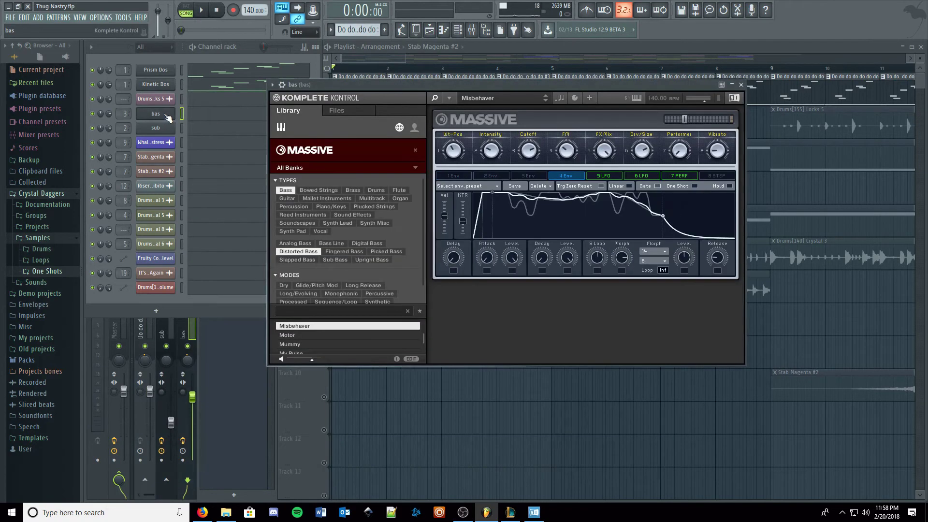
pyautogui.click(495, 48)
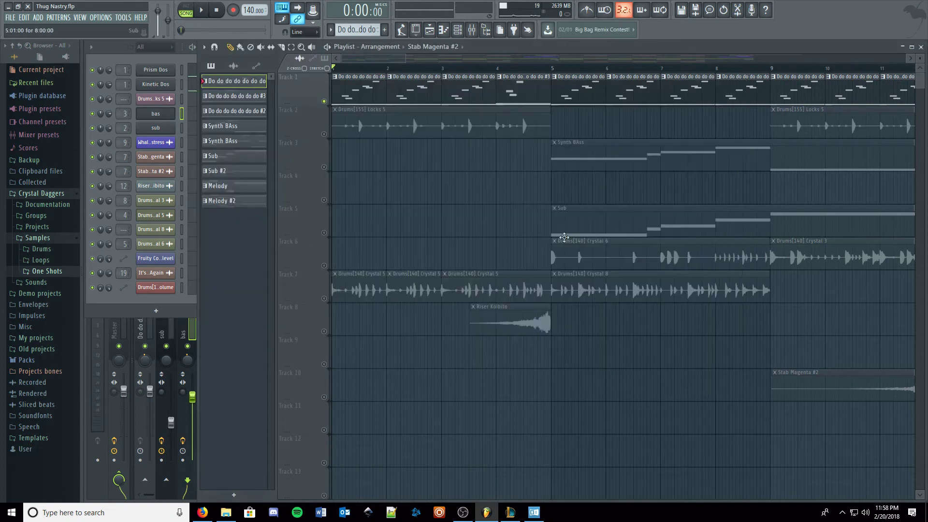
pyautogui.rightClick(324, 167)
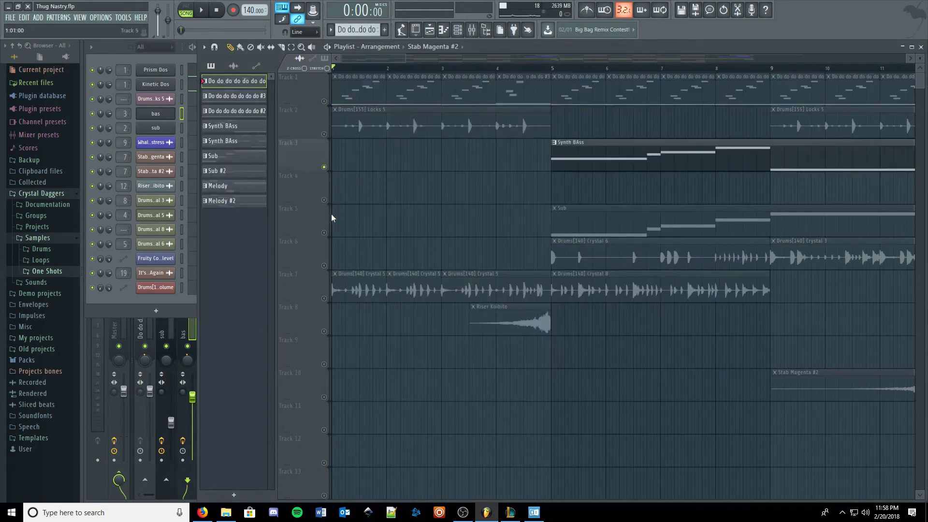
pyautogui.click(324, 232)
pyautogui.click(555, 69)
pyautogui.press('space')
pyautogui.scroll(-2, 457, 143)
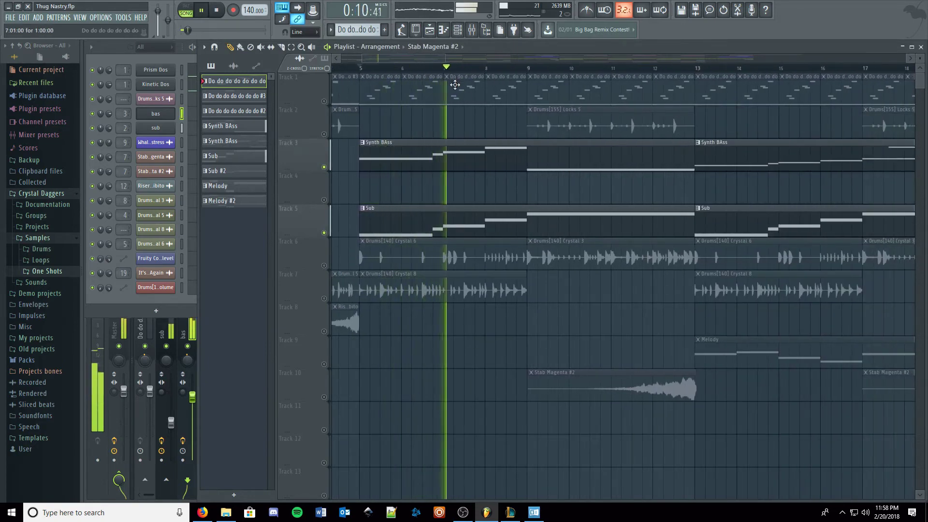
pyautogui.press('space')
# View the bas channel's Massive instrument, then open the Sub pattern's FORM Dub Tube instrument
pyautogui.click(166, 117)
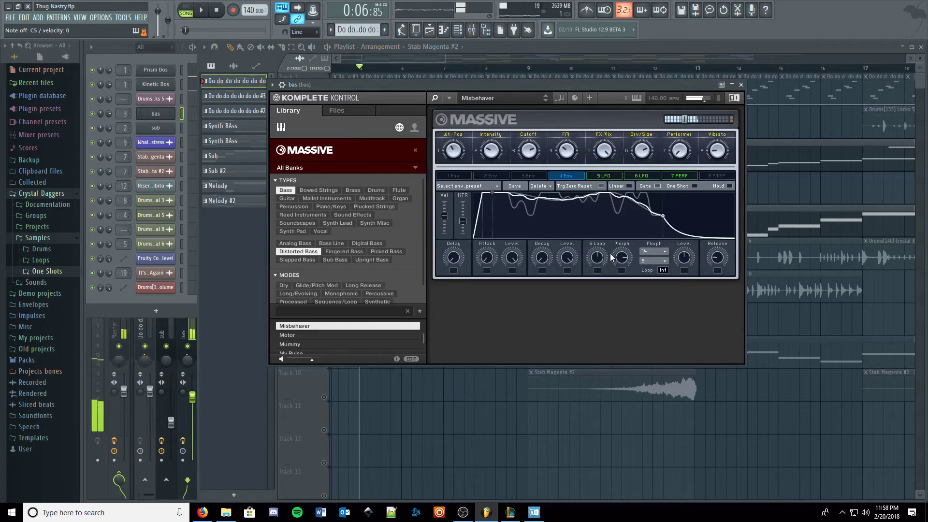
pyautogui.click(740, 85)
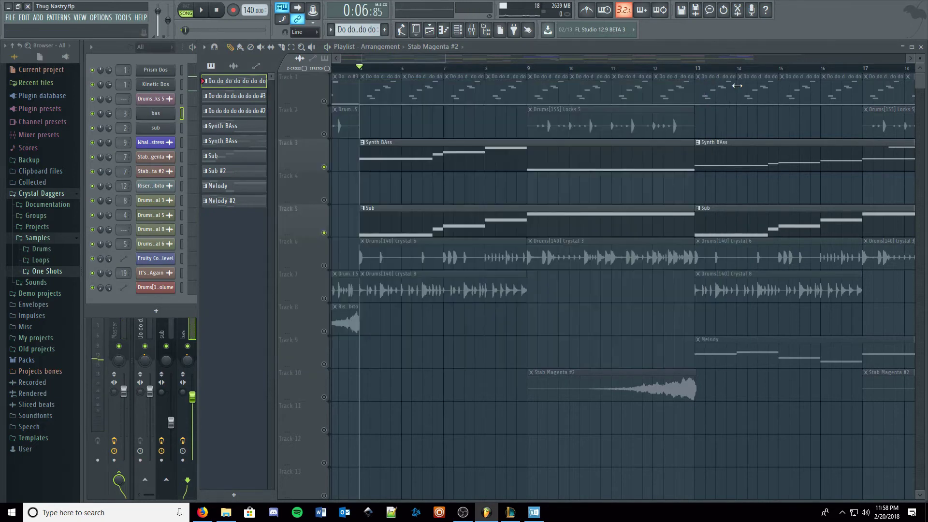
pyautogui.doubleClick(440, 232)
pyautogui.click(155, 125)
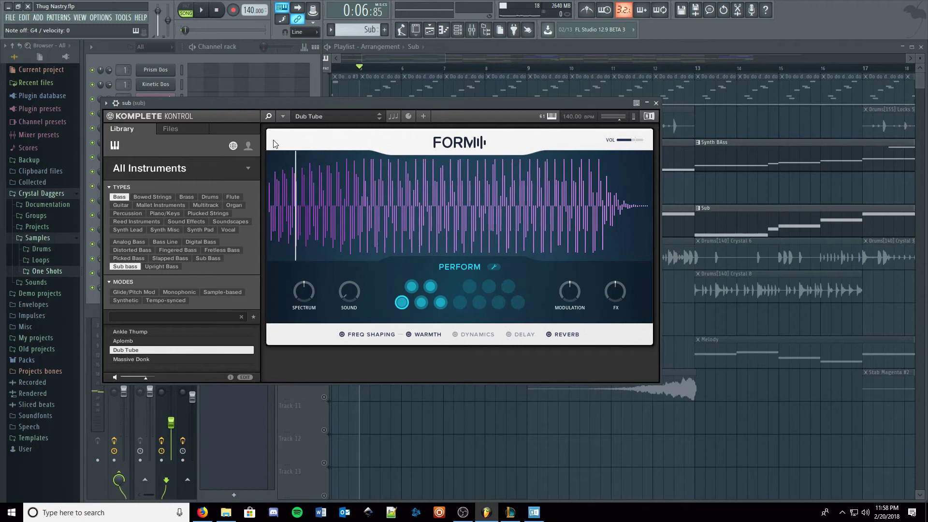
# Close FORM, scroll the playlist back to bar 1, and solo the Drums[155] Locks 5 track
pyautogui.click(656, 103)
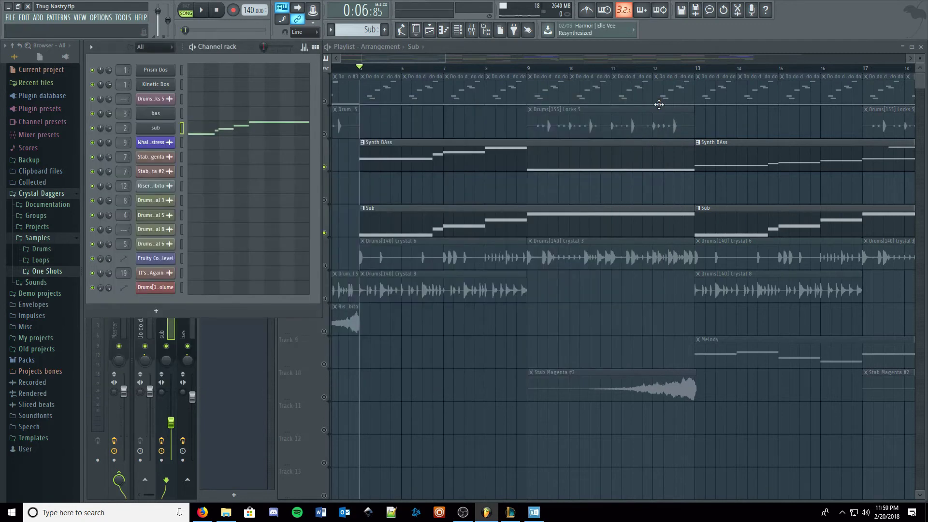
pyautogui.click(433, 164)
pyautogui.hscroll(-4, 571, 187)
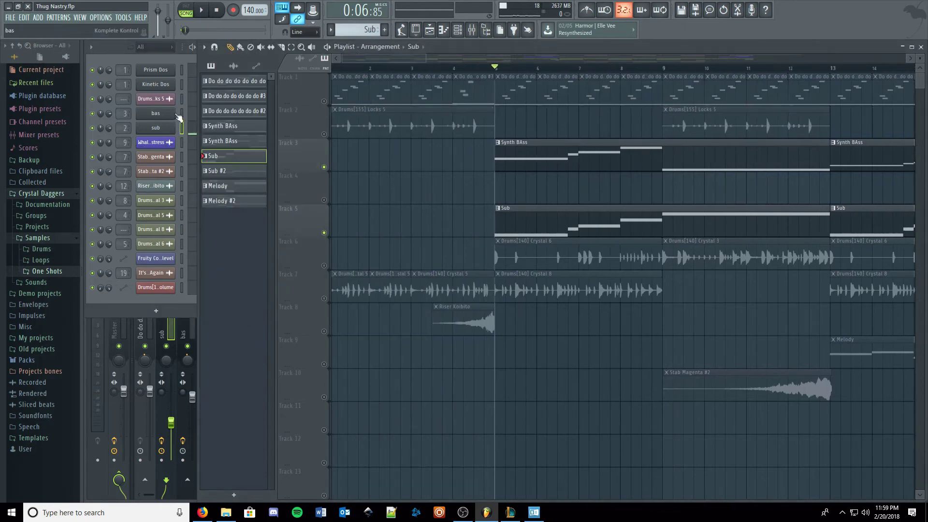
pyautogui.hscroll(4, 695, 214)
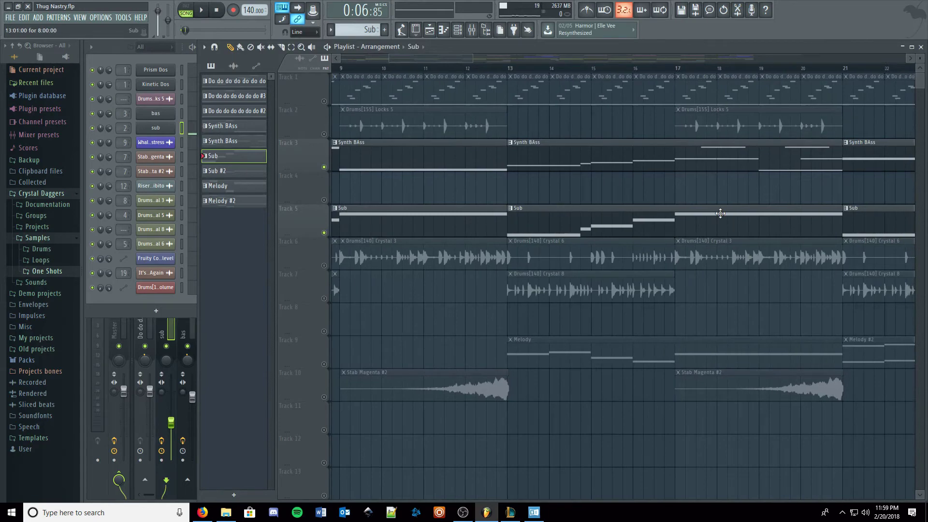
pyautogui.hscroll(14, 719, 213)
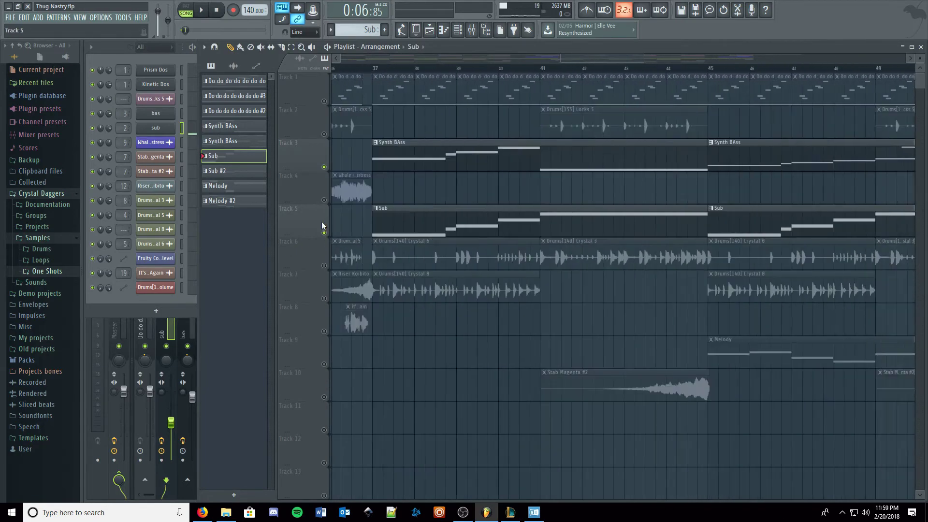
pyautogui.hscroll(9, 321, 221)
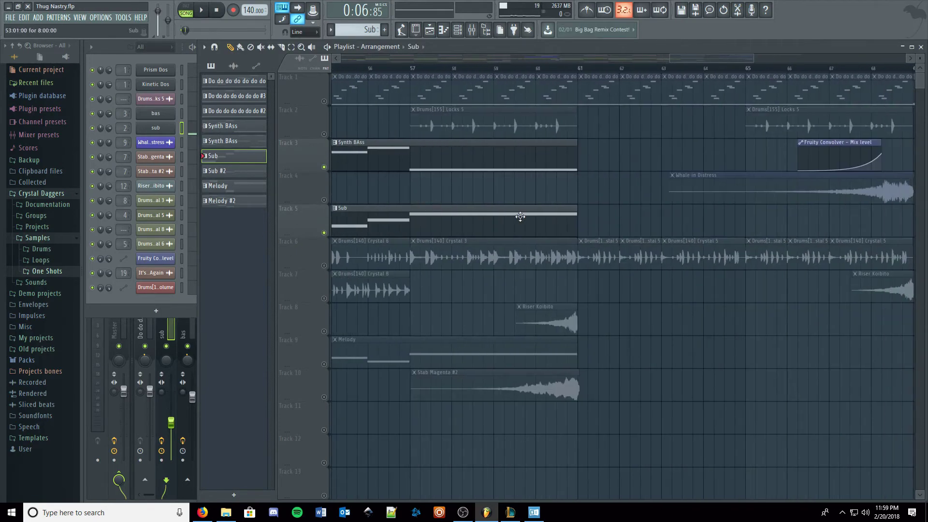
pyautogui.hscroll(-20, 520, 217)
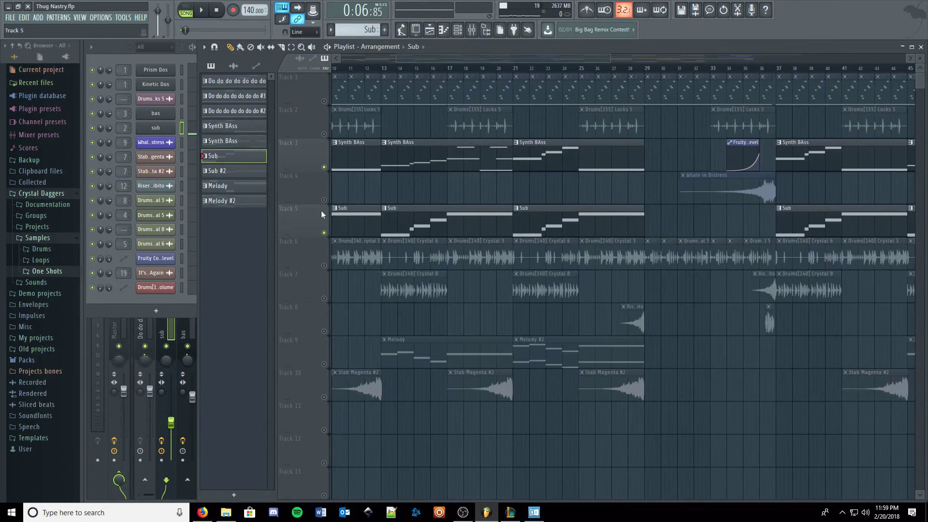
pyautogui.scroll(3, 338, 209)
pyautogui.hscroll(-9, 466, 259)
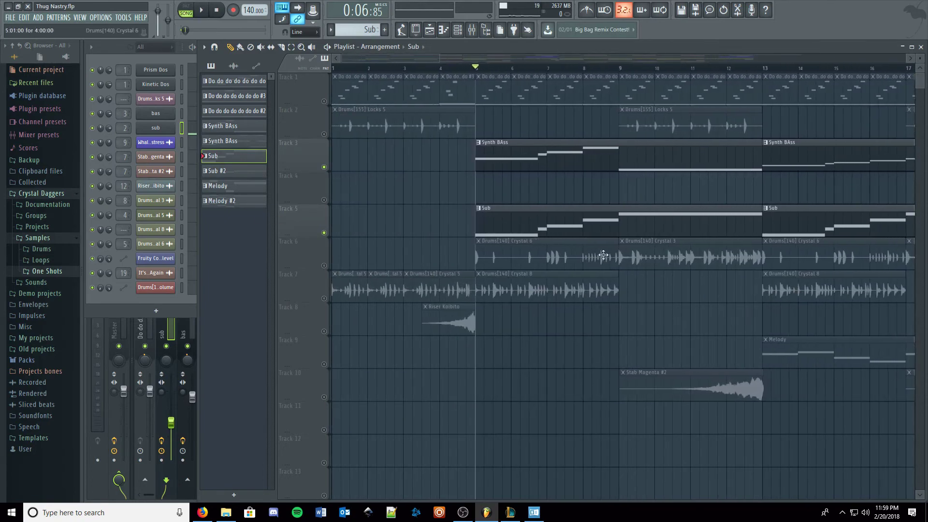
pyautogui.click(317, 132)
# Play Locks 5 from the start while expanding Samples > Loops > Construction, then stop
pyautogui.click(351, 68)
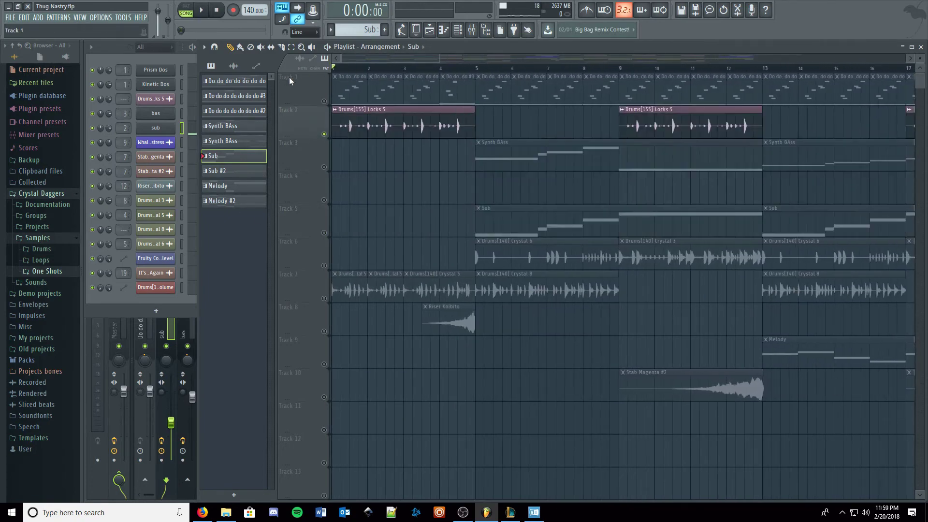
pyautogui.press('space')
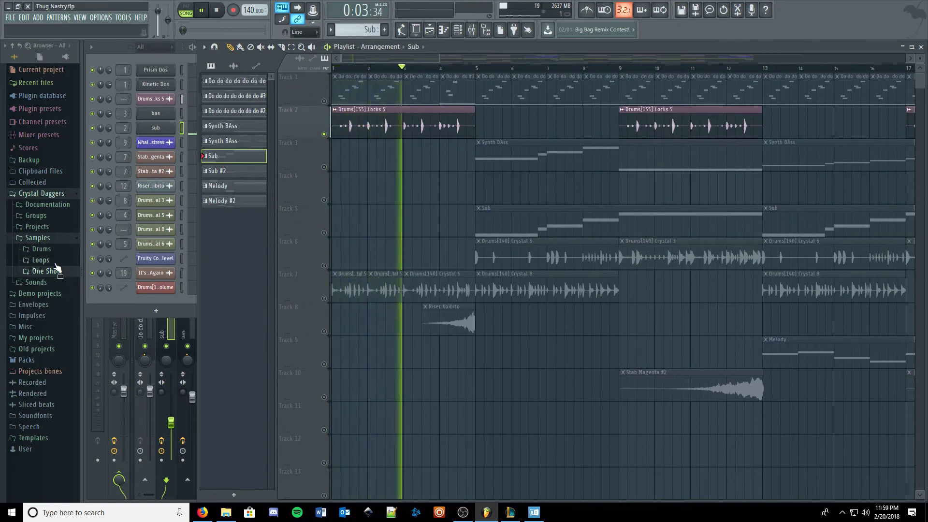
pyautogui.click(41, 260)
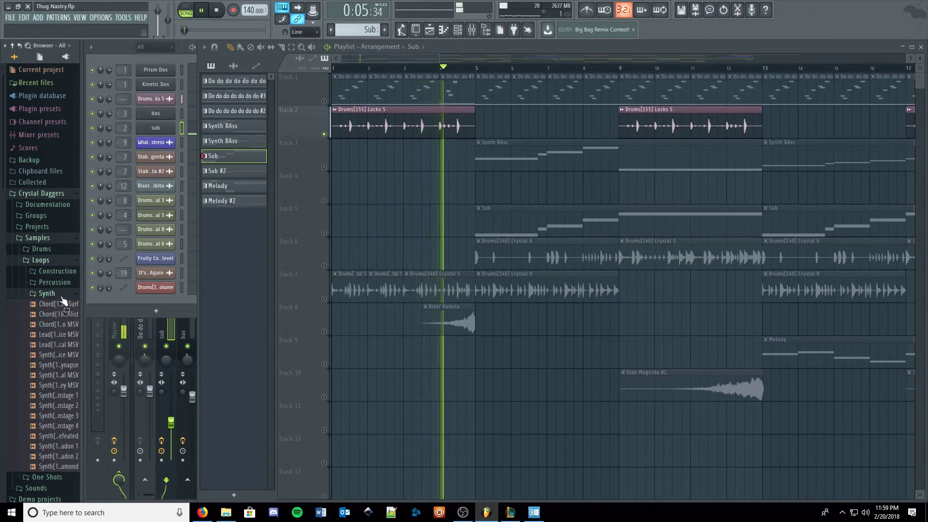
pyautogui.click(68, 272)
pyautogui.press('space')
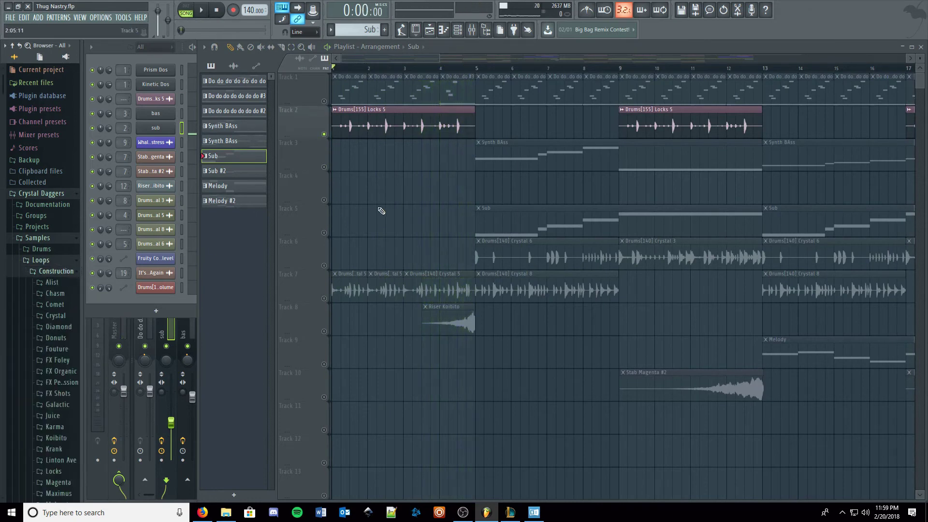
# Open the Locks construction folder and preview the Drums[155] Locks 3, 4 and 5 samples
pyautogui.scroll(-3, 75, 385)
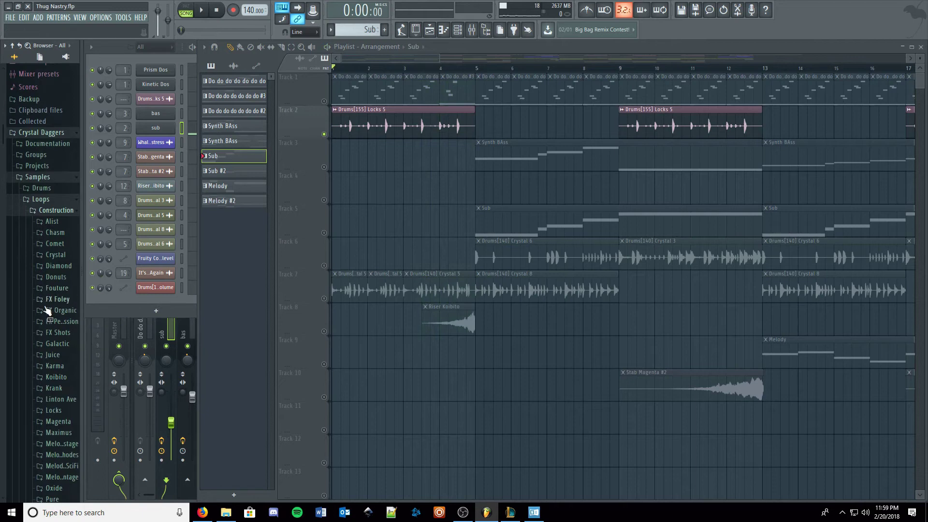
pyautogui.scroll(-3, 48, 312)
pyautogui.click(66, 349)
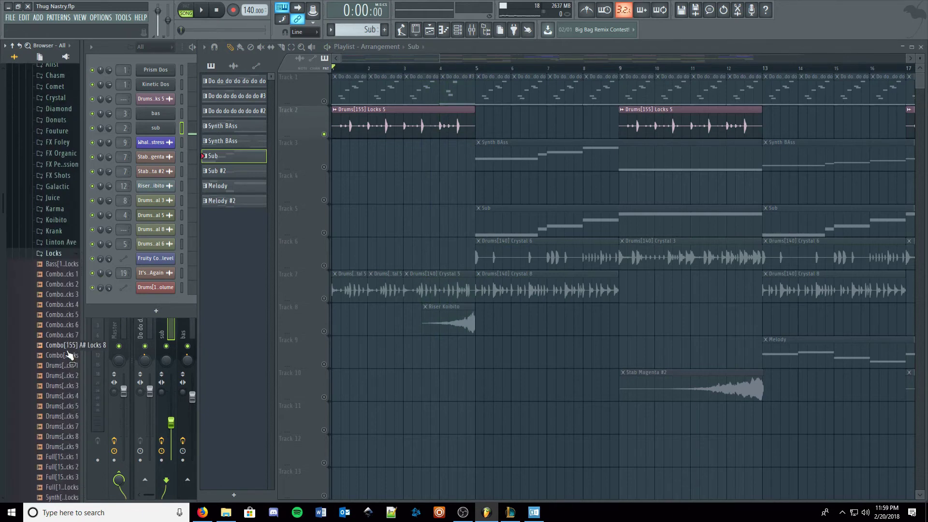
pyautogui.click(70, 385)
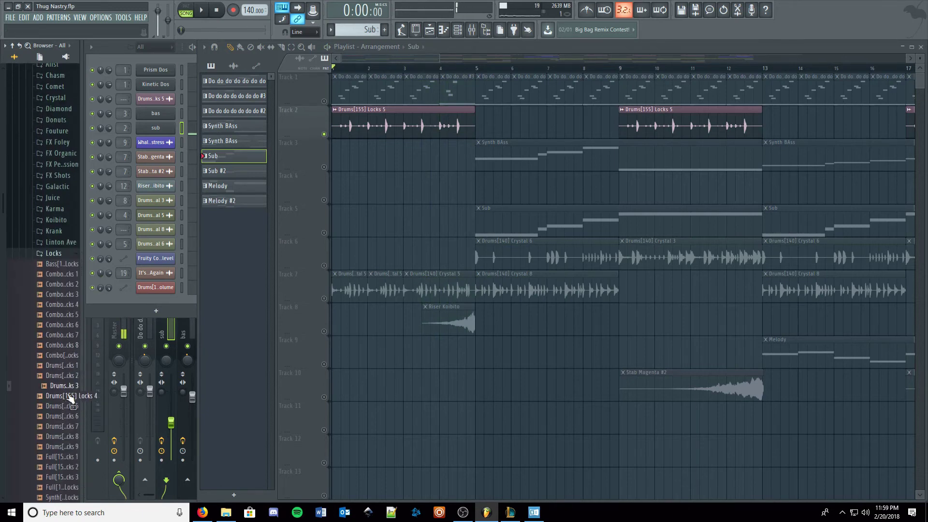
pyautogui.click(70, 396)
pyautogui.click(70, 406)
# Open the Crystal construction folder and preview one of its drum loops
pyautogui.scroll(5, 459, 269)
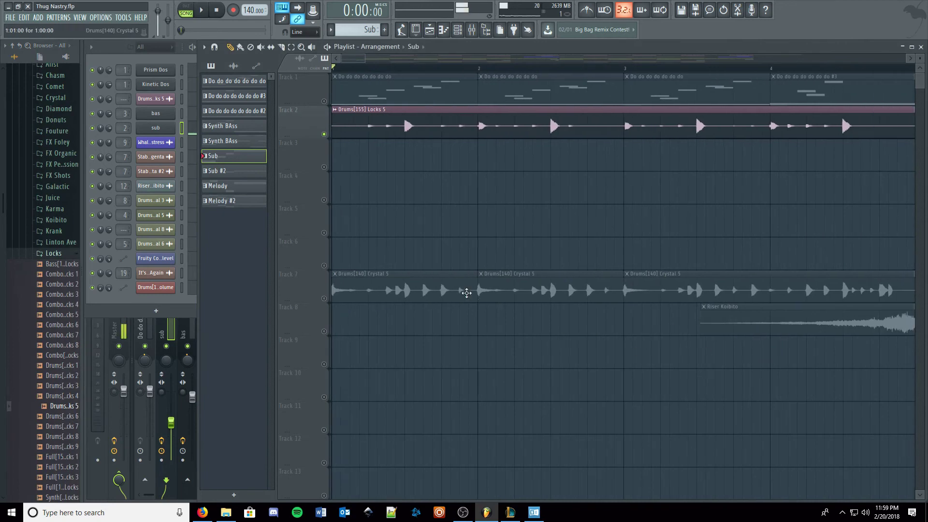
pyautogui.scroll(-2, 464, 291)
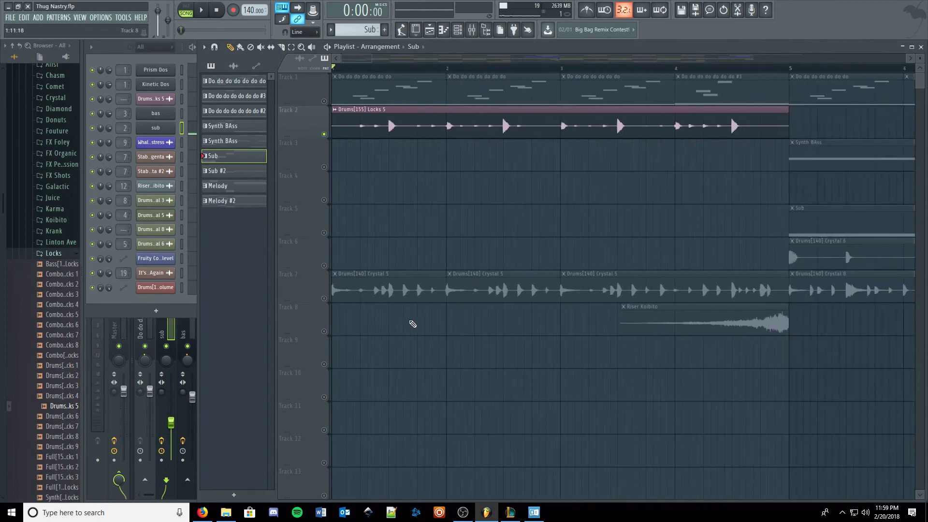
pyautogui.scroll(4, 62, 302)
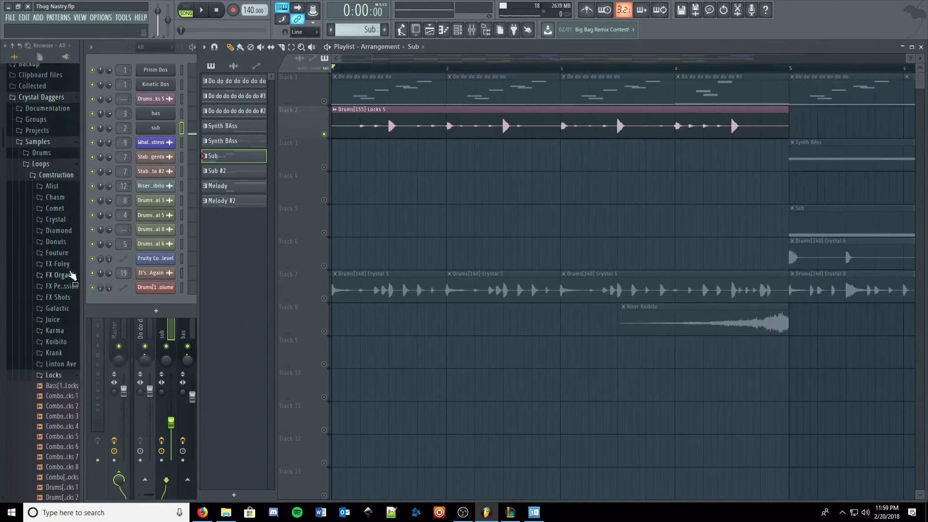
pyautogui.click(67, 220)
pyautogui.click(68, 301)
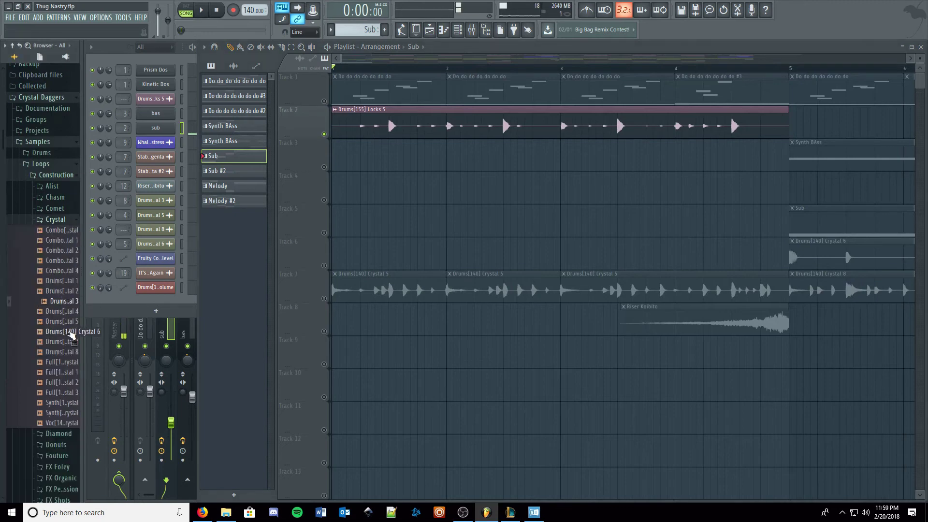
pyautogui.scroll(-1, 381, 255)
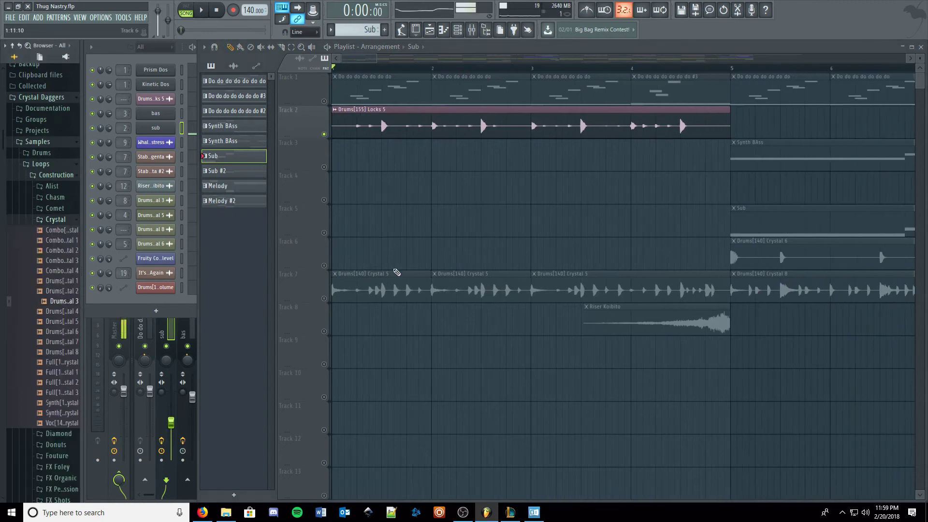
# Solo the Crystal drum track and play it briefly
pyautogui.click(316, 299)
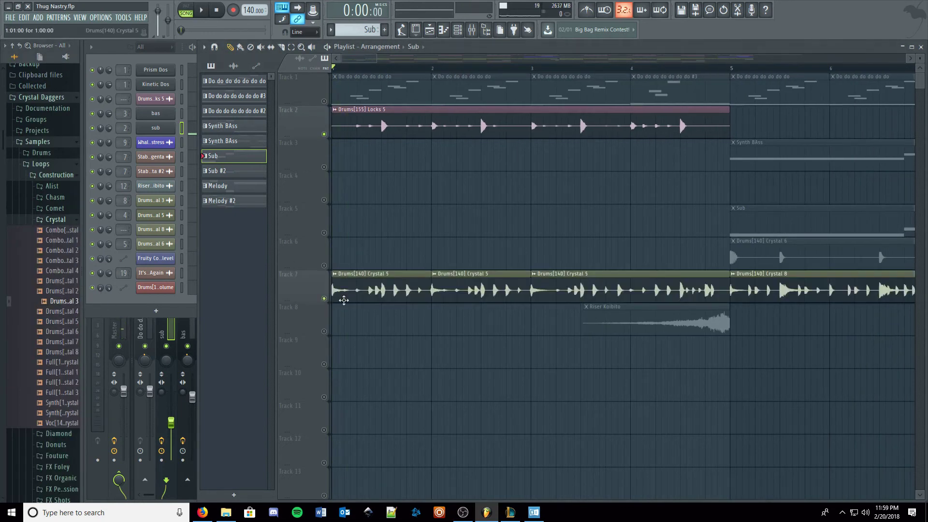
pyautogui.scroll(-4, 362, 296)
pyautogui.press('space')
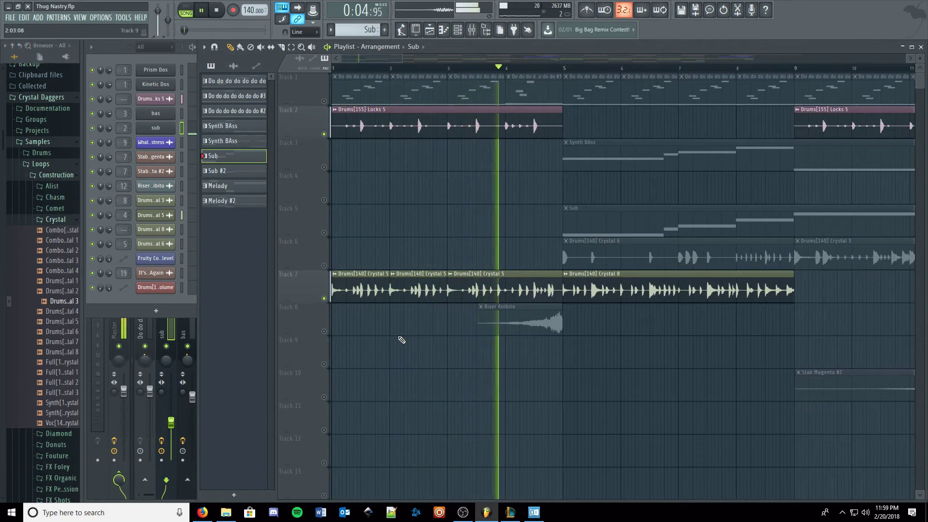
pyautogui.press('space')
# Unmute the Riser Koibito track and then every track in the arrangement
pyautogui.scroll(-2, 452, 285)
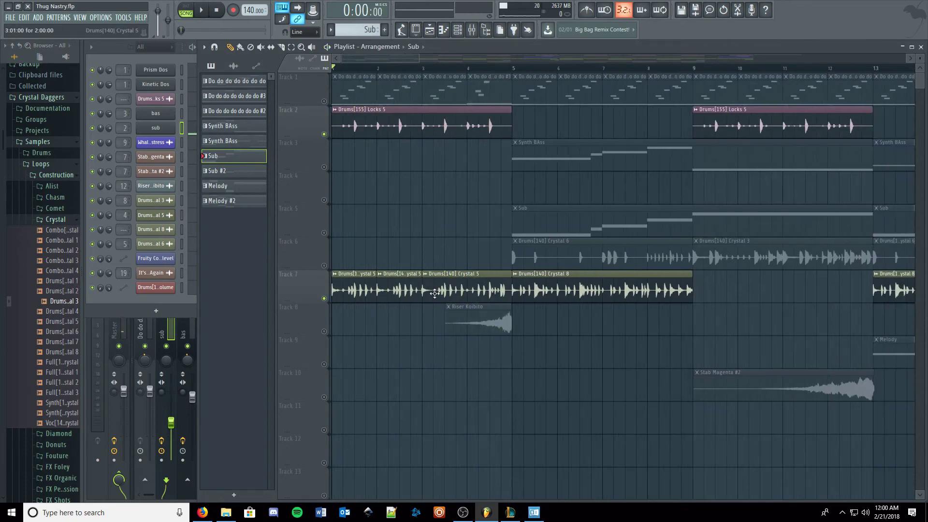
pyautogui.scroll(-2, 434, 293)
pyautogui.scroll(2, 382, 296)
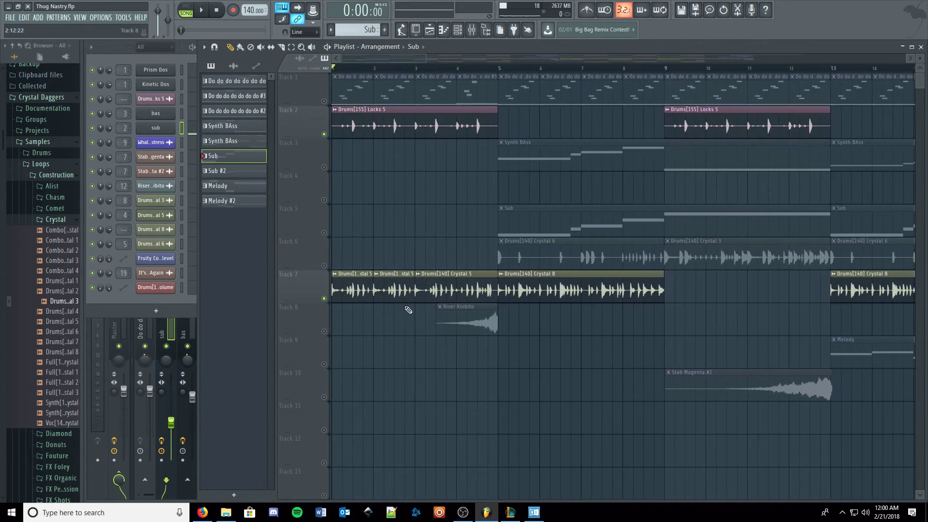
pyautogui.click(324, 331)
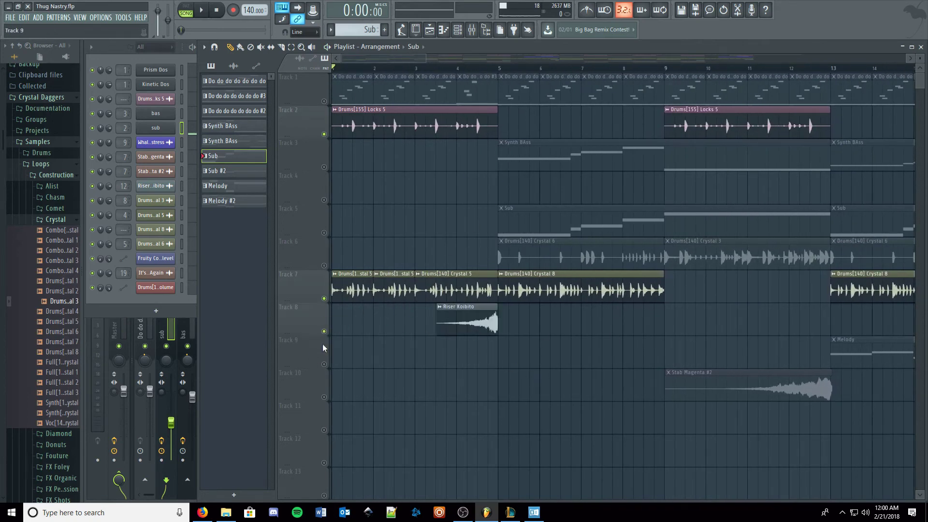
pyautogui.rightClick(324, 338)
pyautogui.rightClick(324, 338)
# Solo Stab Magenta #2 and play it from bar 9, stopping at 0:13:71
pyautogui.scroll(-3, 676, 400)
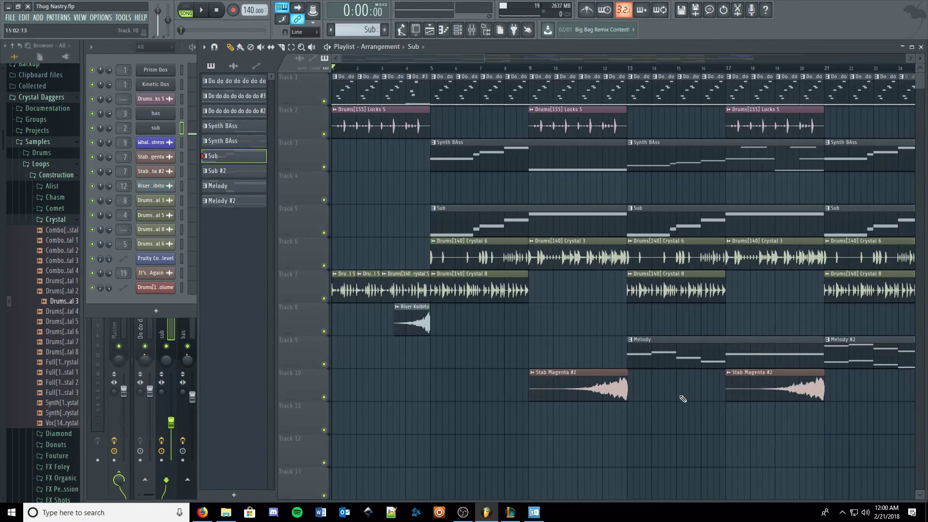
pyautogui.scroll(-3, 607, 386)
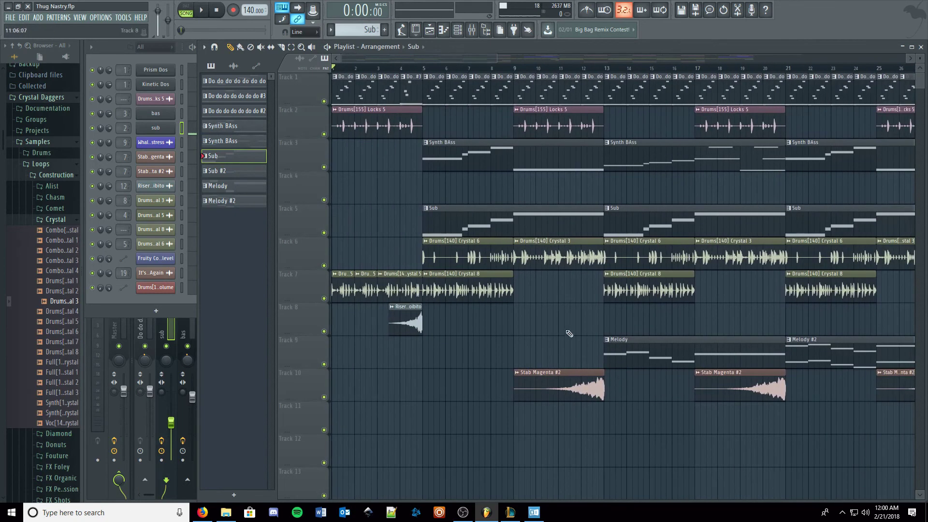
pyautogui.rightClick(324, 397)
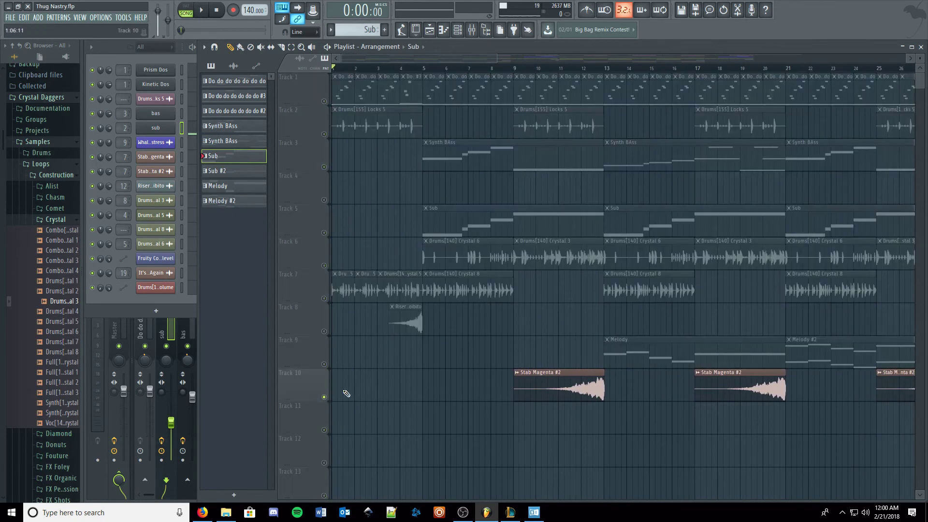
pyautogui.click(520, 69)
pyautogui.press('space')
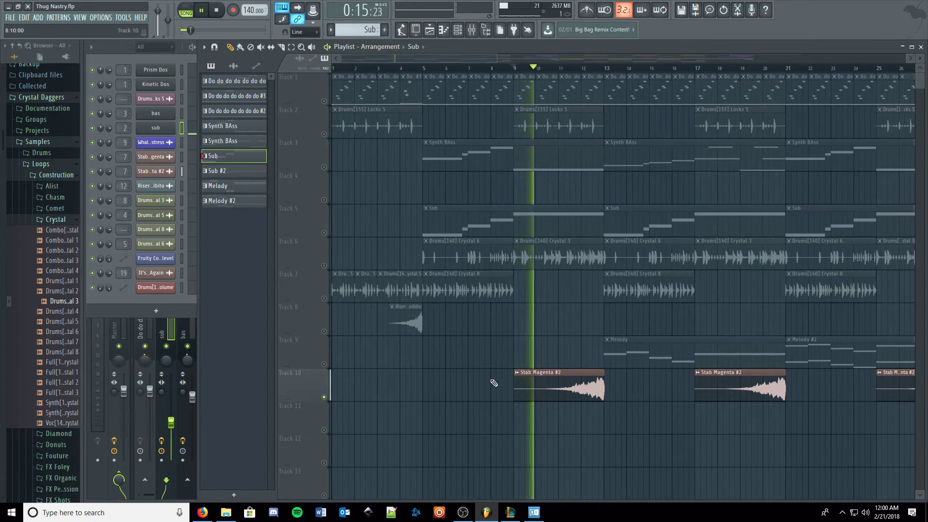
pyautogui.scroll(3, 436, 400)
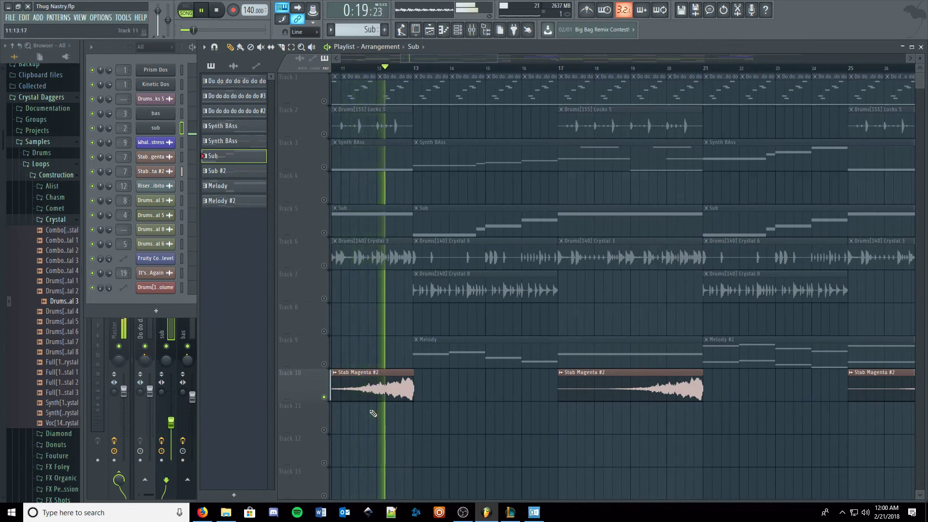
pyautogui.press('space')
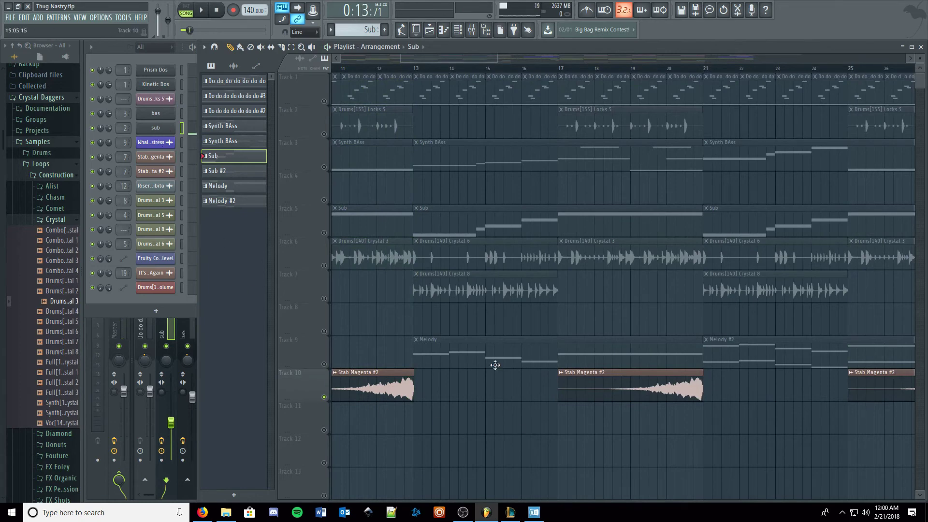
# Make Melody the current pattern and preview the Stab Magenta sample from its channel settings
pyautogui.doubleClick(417, 361)
pyautogui.click(171, 158)
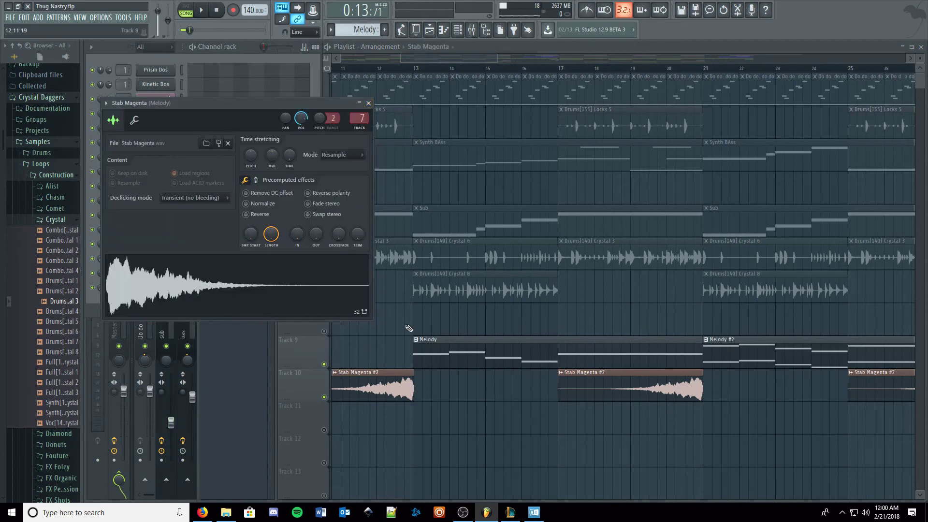
pyautogui.click(161, 287)
pyautogui.click(368, 103)
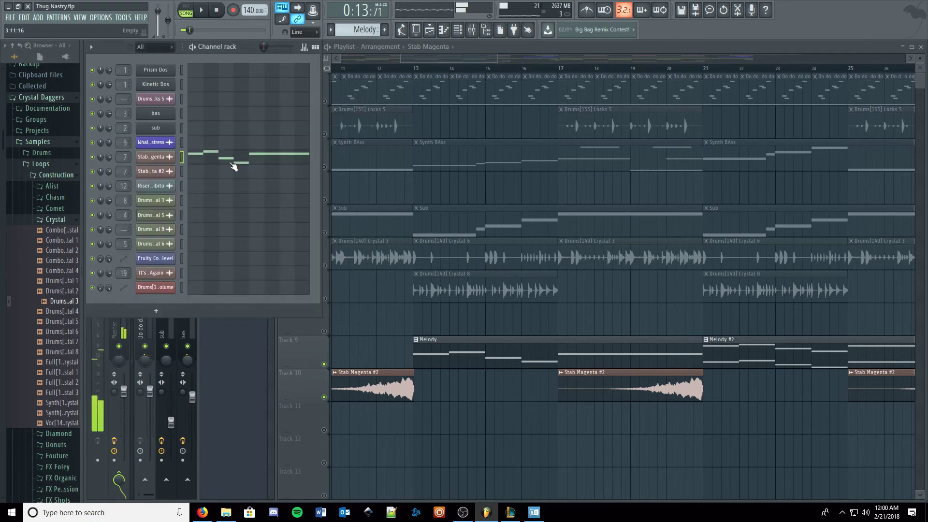
# Open the Stab Magenta notes in the piano roll and play the Melody pattern alone, then stop
pyautogui.click(238, 159)
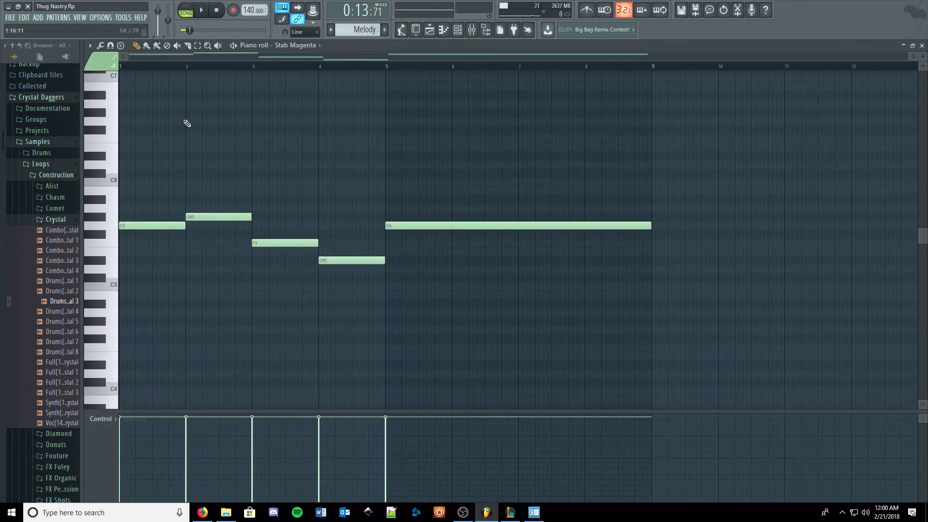
pyautogui.click(188, 10)
pyautogui.press('space')
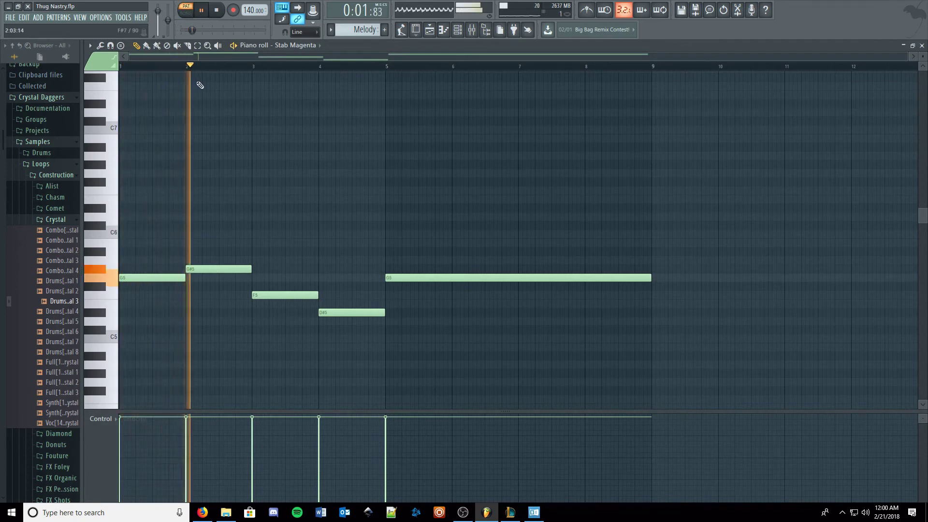
pyautogui.click(390, 66)
pyautogui.press('space')
# Return to the arrangement, unmute the Track 7 drum loop, and play from bar 5
pyautogui.click(923, 45)
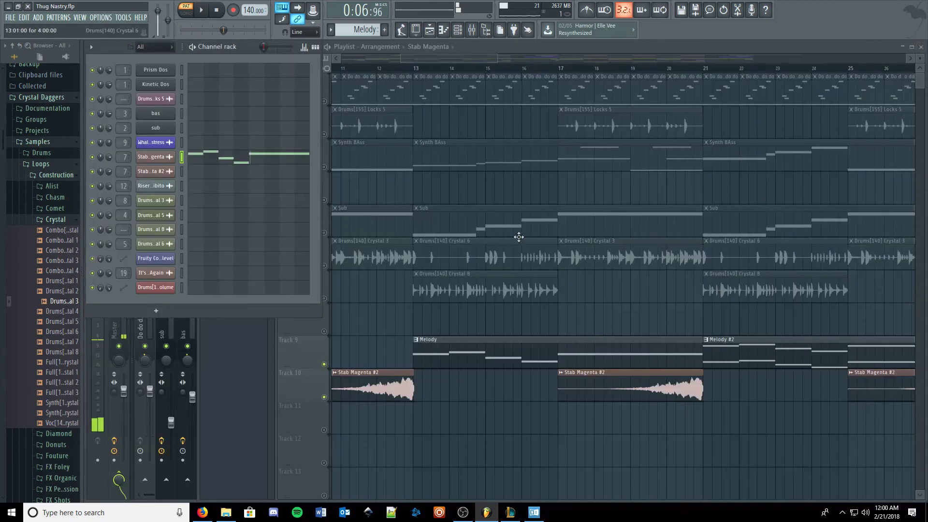
pyautogui.scroll(-3, 435, 263)
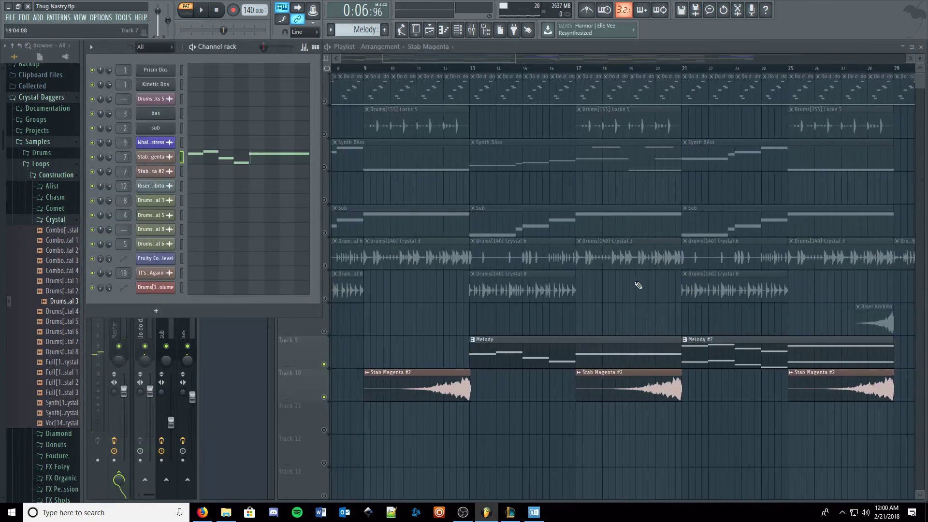
pyautogui.scroll(-3, 511, 246)
pyautogui.scroll(5, 586, 269)
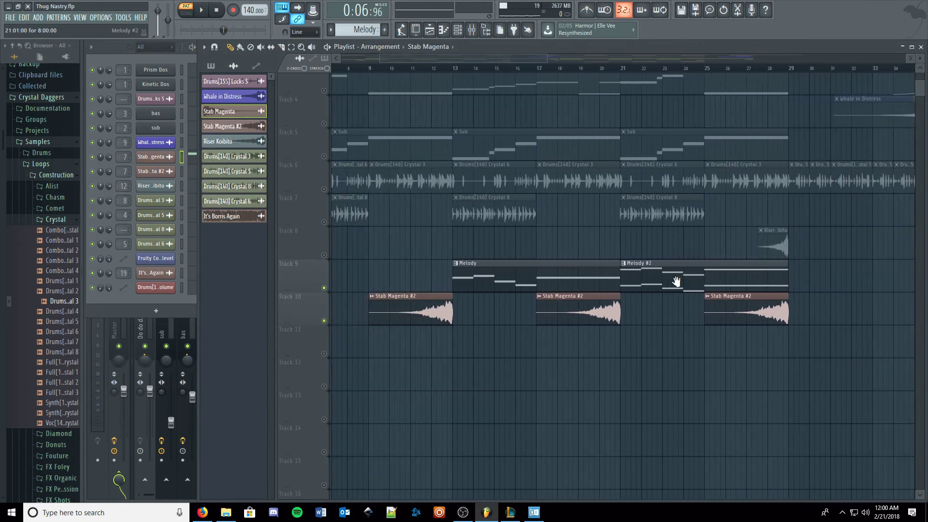
pyautogui.scroll(-4, 556, 295)
pyautogui.scroll(5, 638, 274)
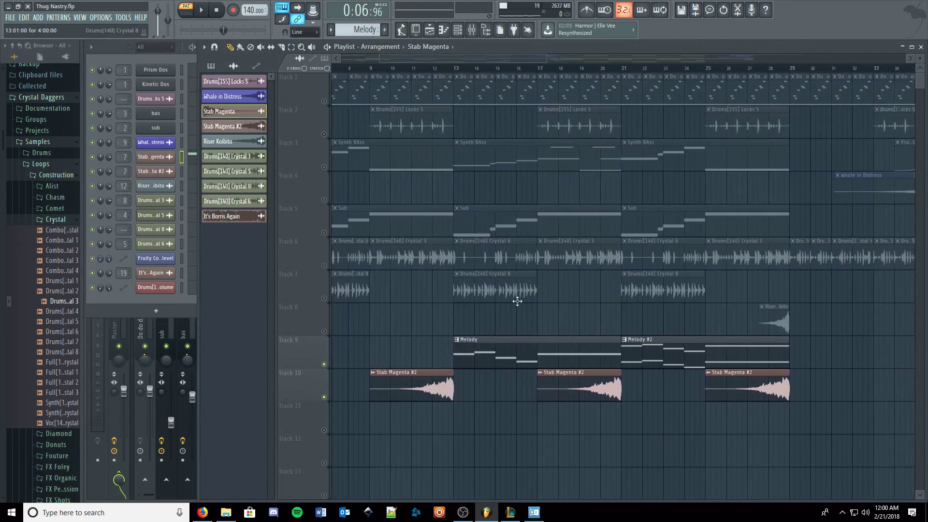
pyautogui.click(324, 298)
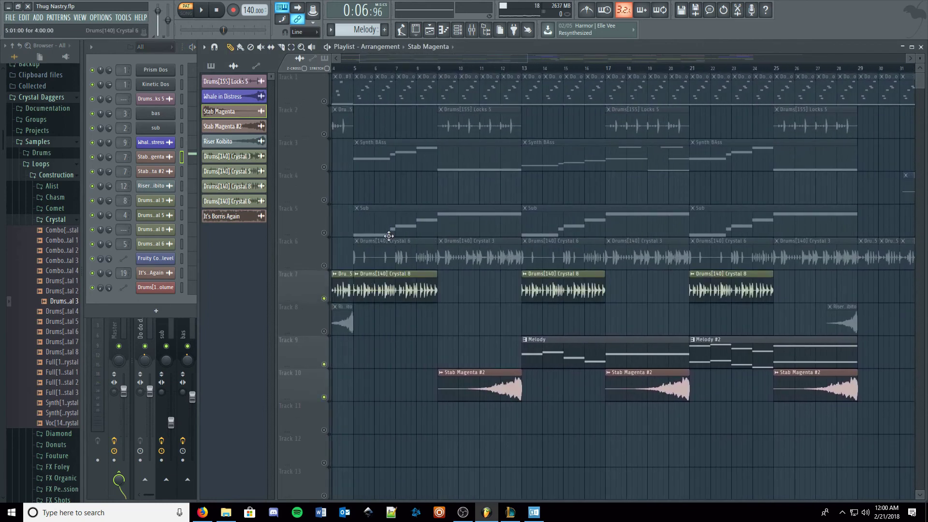
pyautogui.press('space')
pyautogui.scroll(2, 497, 241)
pyautogui.press('space')
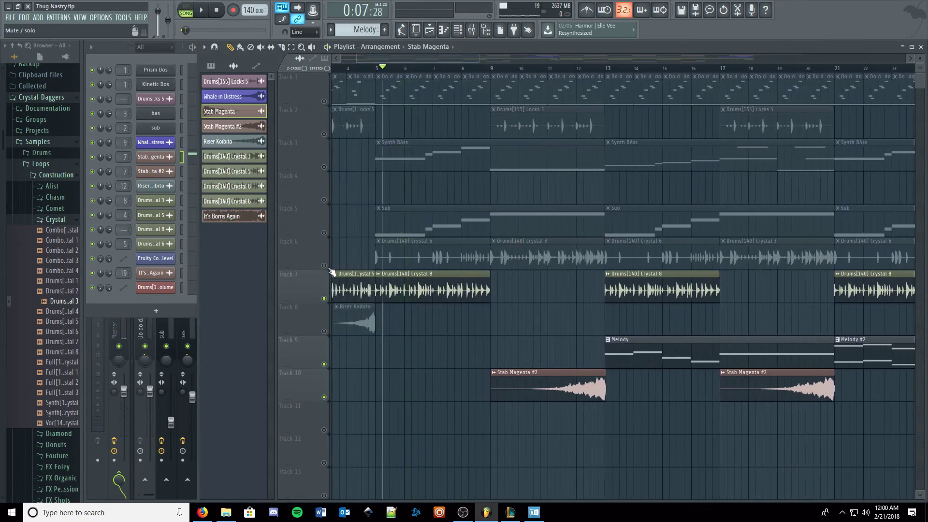
# Unmute the Track 6 drum loop and replay the song from bar 5, then stop
pyautogui.click(324, 265)
pyautogui.click(377, 68)
pyautogui.press('space')
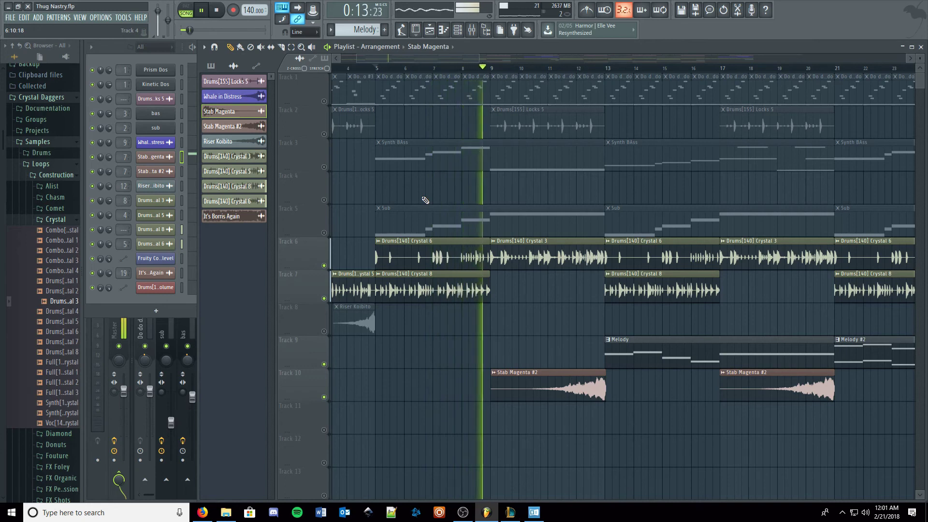
pyautogui.press('space')
# Scroll to Track 4 and solo the Whale in Distress track
pyautogui.scroll(-5, 631, 257)
pyautogui.scroll(5, 544, 290)
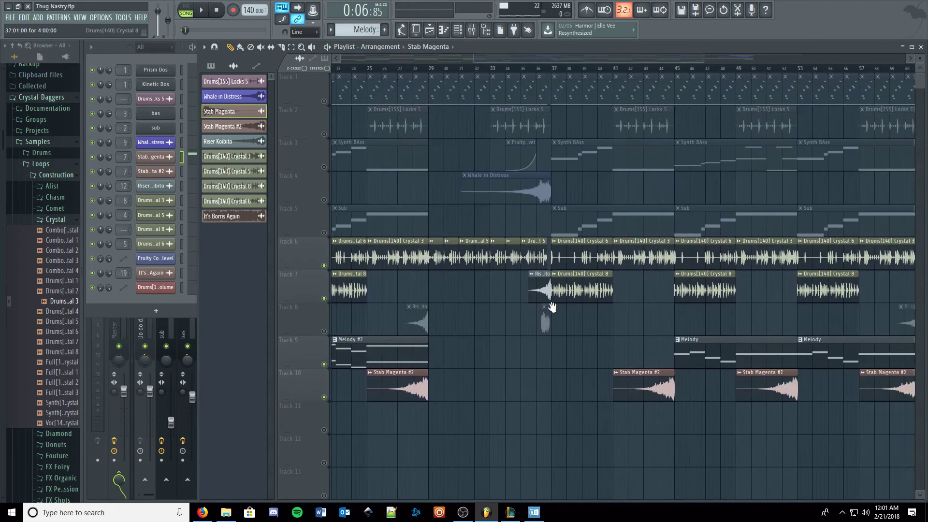
pyautogui.scroll(-1, 574, 265)
pyautogui.scroll(-2, 573, 265)
pyautogui.hscroll(8, 653, 285)
pyautogui.scroll(1, 658, 301)
pyautogui.hscroll(-8, 658, 301)
pyautogui.hscroll(-7, 802, 299)
pyautogui.rightClick(324, 200)
# Bring Track 3 Synth BAss back in, set the playhead to bar 31, inspect the Whale in Distress clip, and play
pyautogui.scroll(2, 551, 192)
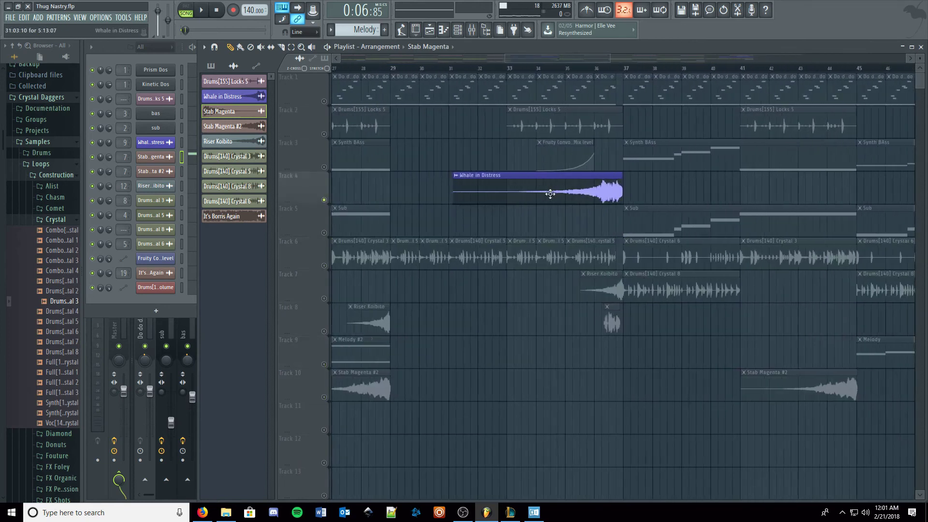
pyautogui.click(324, 167)
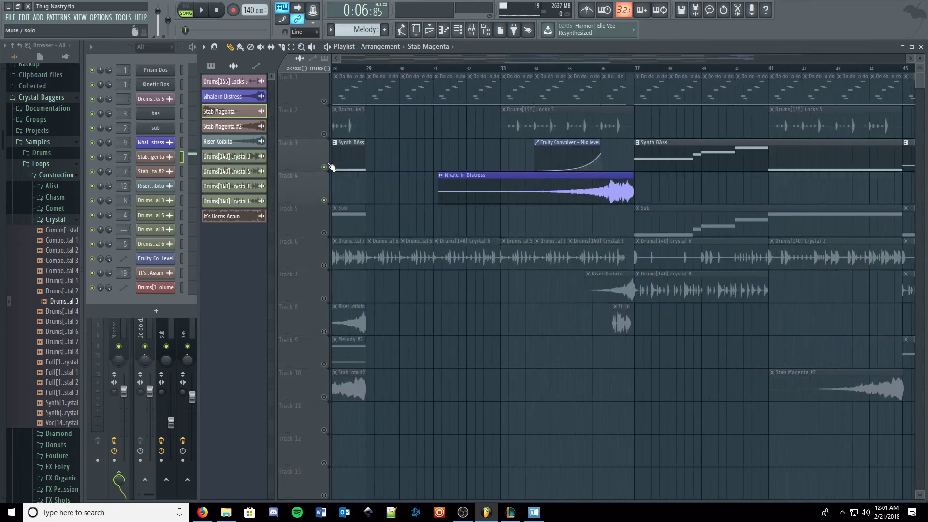
pyautogui.click(434, 68)
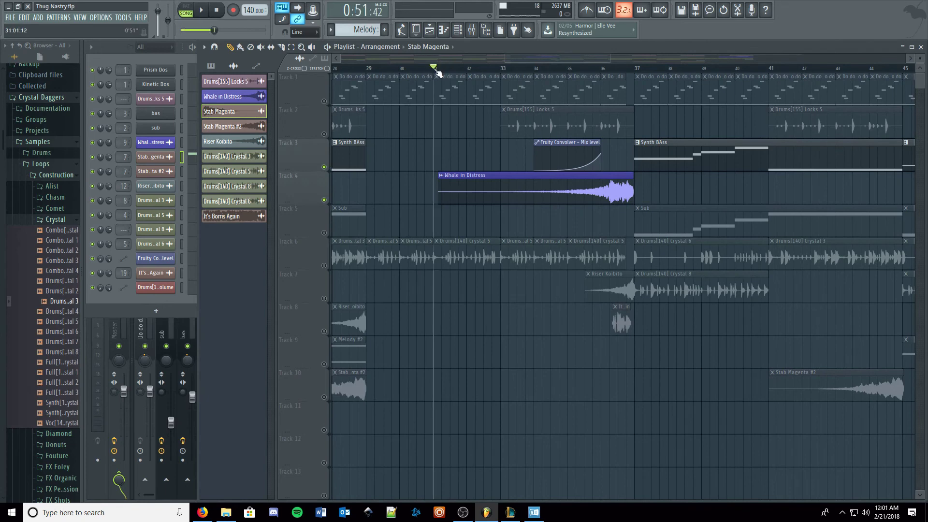
pyautogui.moveTo(437, 69); pyautogui.dragTo(441, 69)
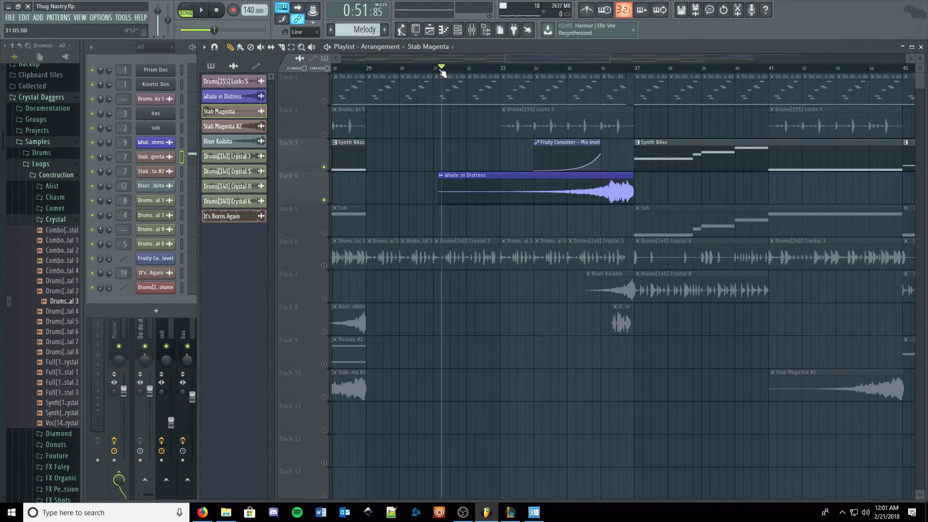
pyautogui.doubleClick(618, 185)
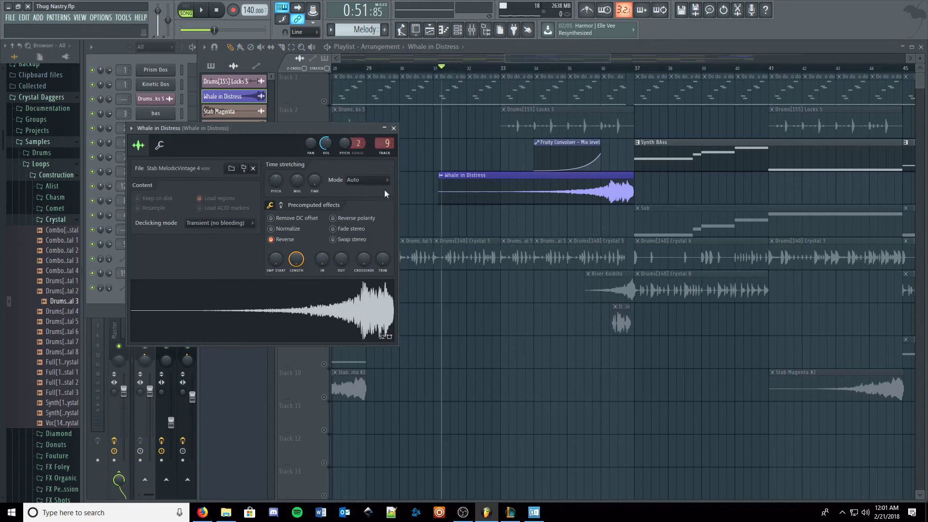
pyautogui.click(394, 128)
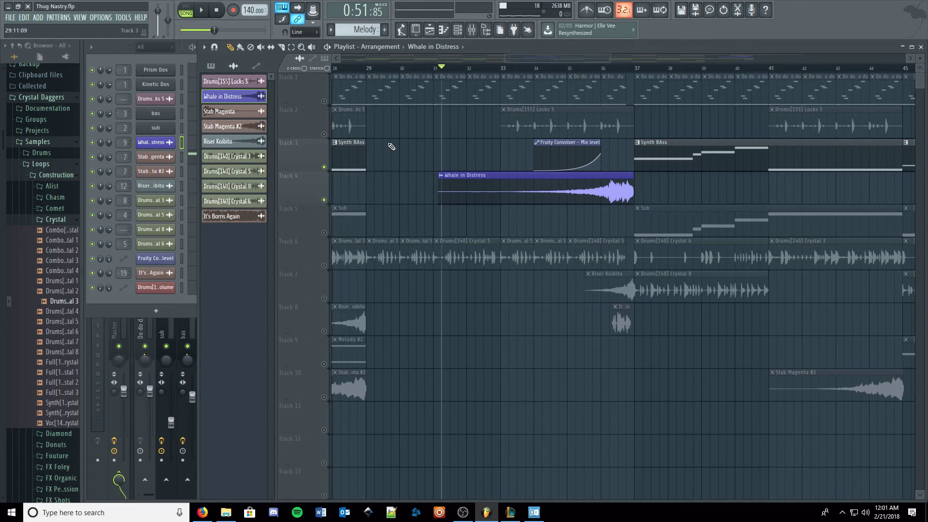
pyautogui.press('space')
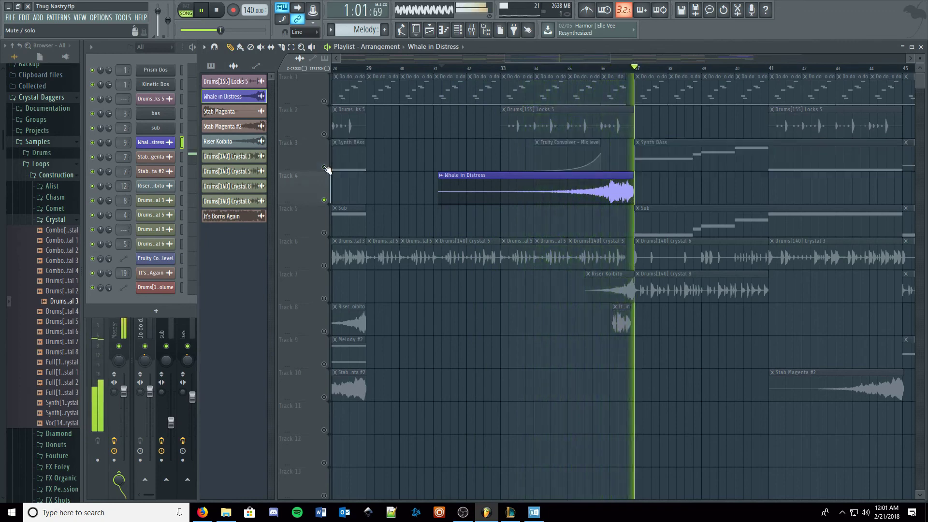
# Stop playback at bar 31 and pan the playlist toward the later bars around both Whale in Distress clips
pyautogui.scroll(-3, 759, 272)
pyautogui.press('space')
pyautogui.scroll(-2, 756, 273)
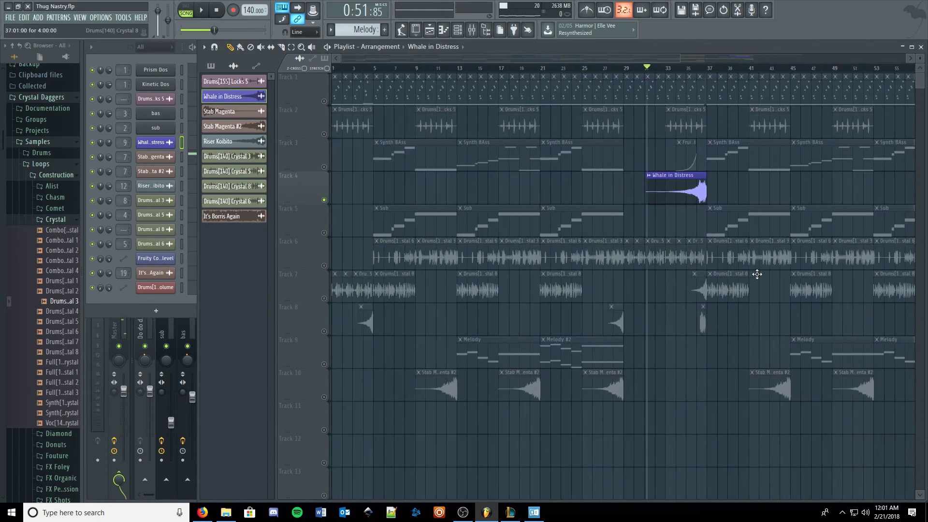
pyautogui.moveTo(757, 274); pyautogui.dragTo(610, 294)
pyautogui.scroll(-1, 610, 295)
pyautogui.scroll(1, 612, 294)
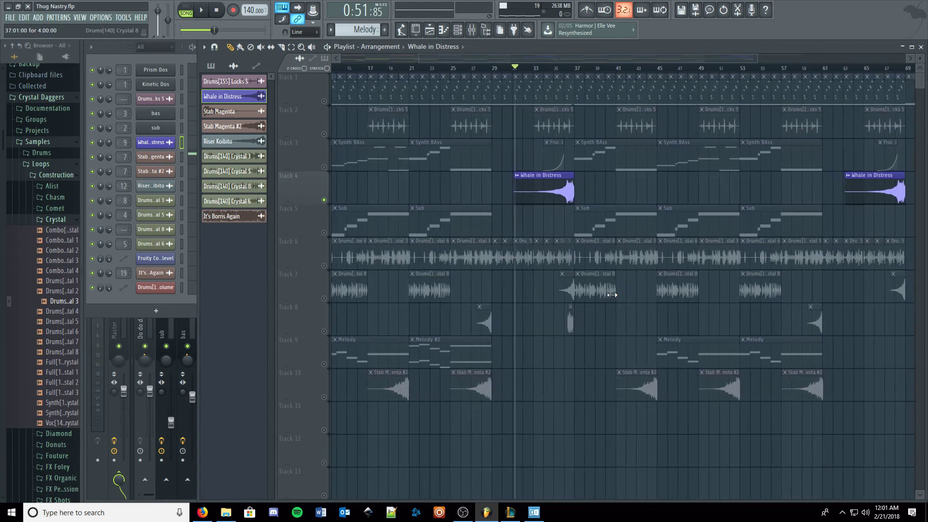
pyautogui.scroll(2, 612, 294)
pyautogui.scroll(-2, 599, 295)
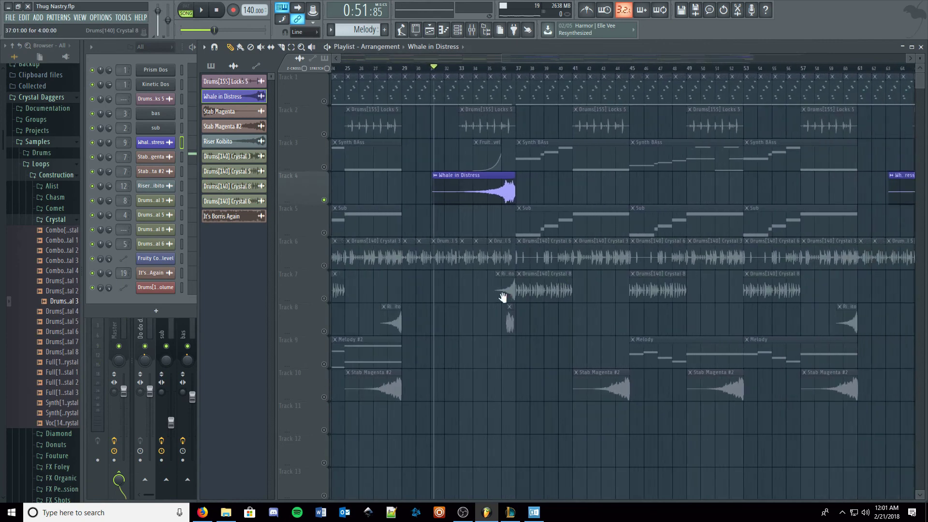
pyautogui.moveTo(491, 297); pyautogui.dragTo(453, 296)
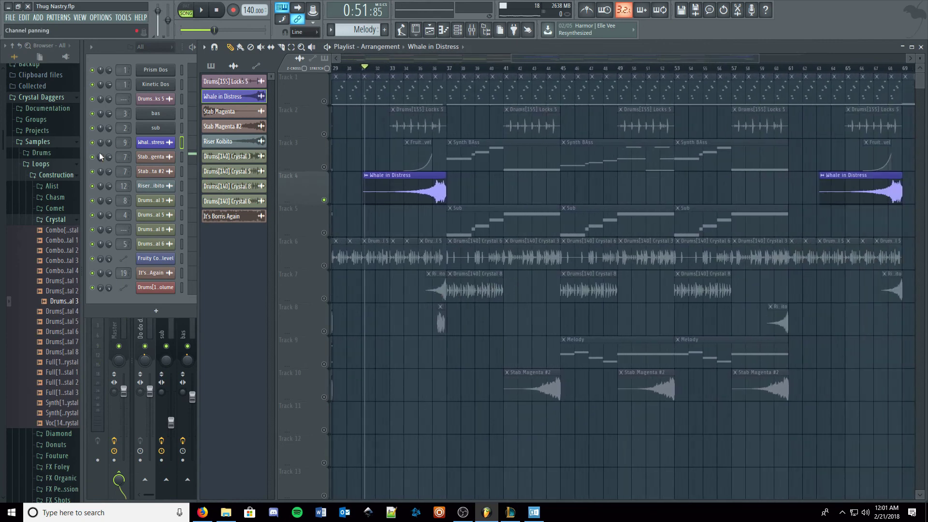